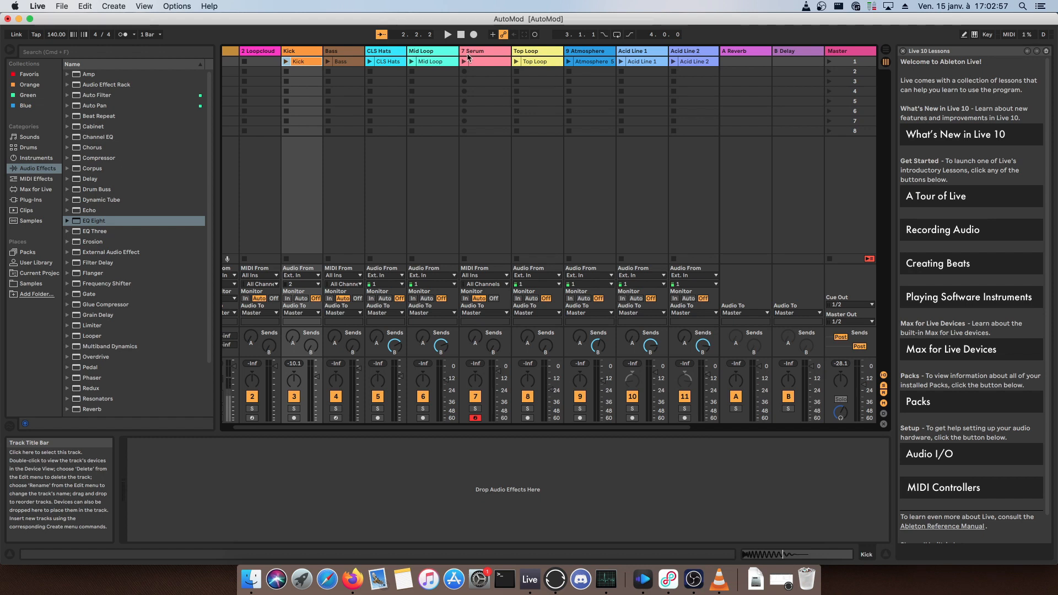
- Show the Mid Loop track's devices and set AutoModulate's 1/4 time probability to 24%
left_click(430, 55)
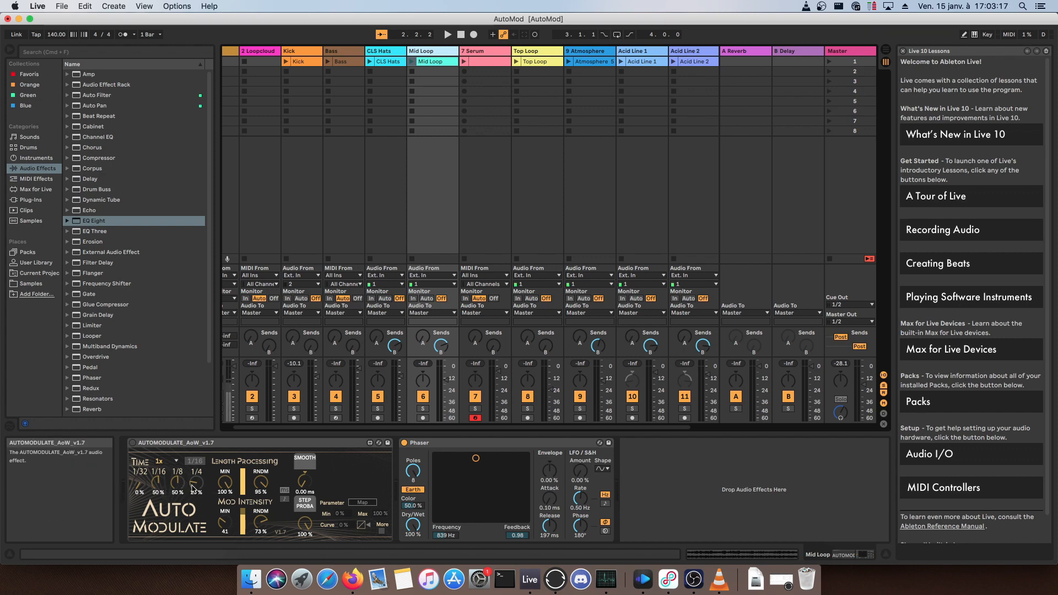
left_click_drag(192, 485, 187, 500)
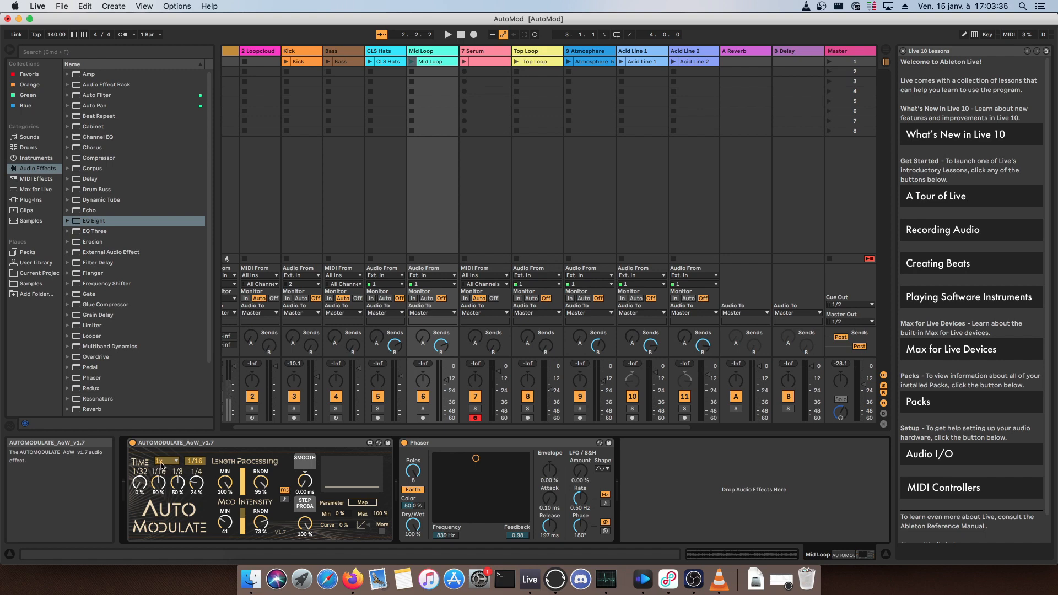
- Try AutoModulate's Time multiplier at 2x and return it to 1x
left_click(162, 465)
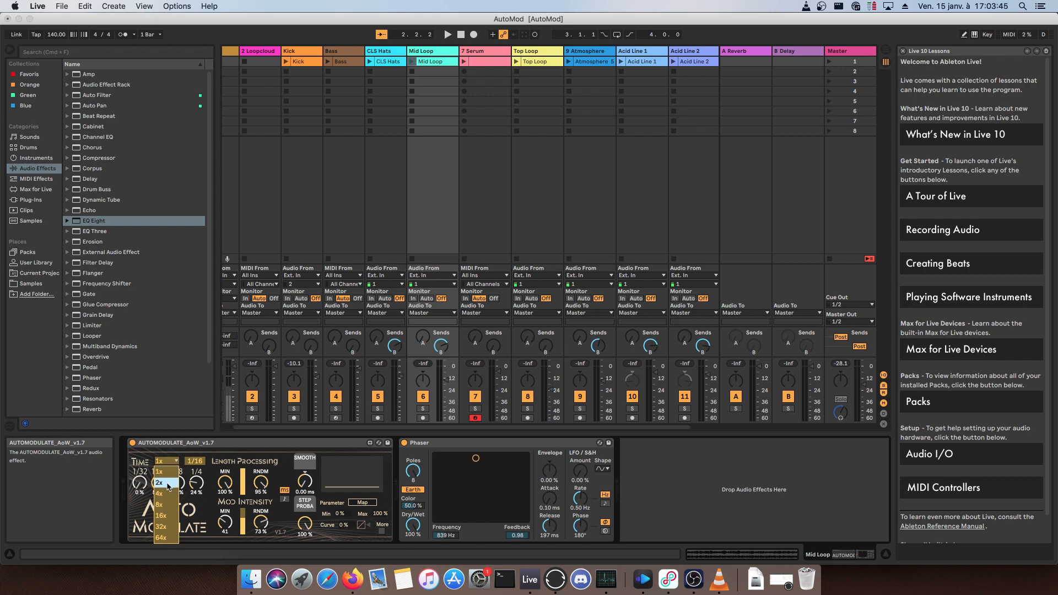
left_click(166, 483)
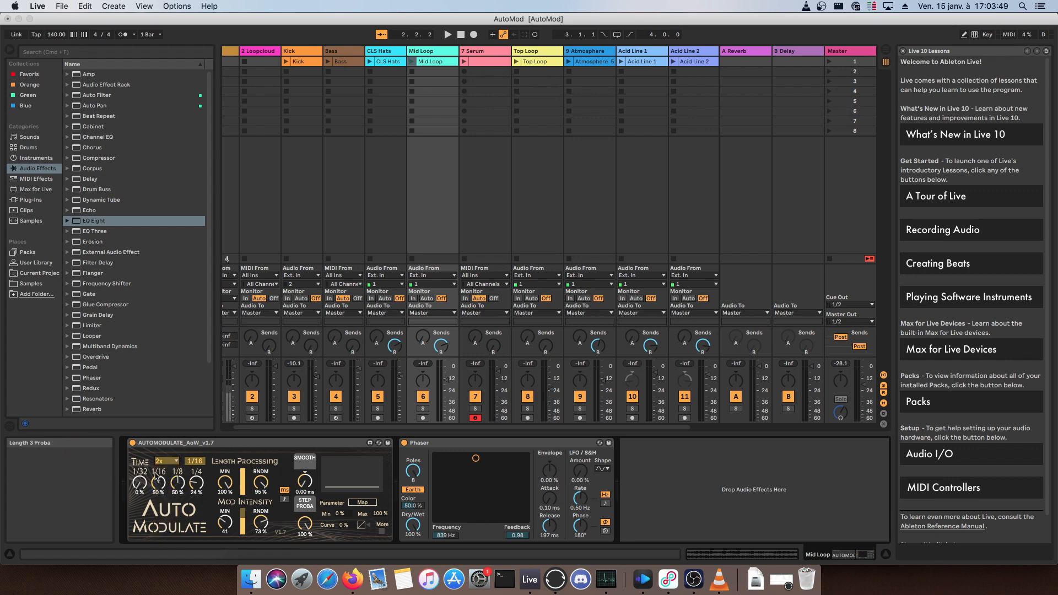
left_click(175, 461)
left_click(166, 475)
- Try low and high Length Processing amounts on AutoModulate, ending with Min at 51% and Rndm at 100%
left_click_drag(224, 481, 224, 536)
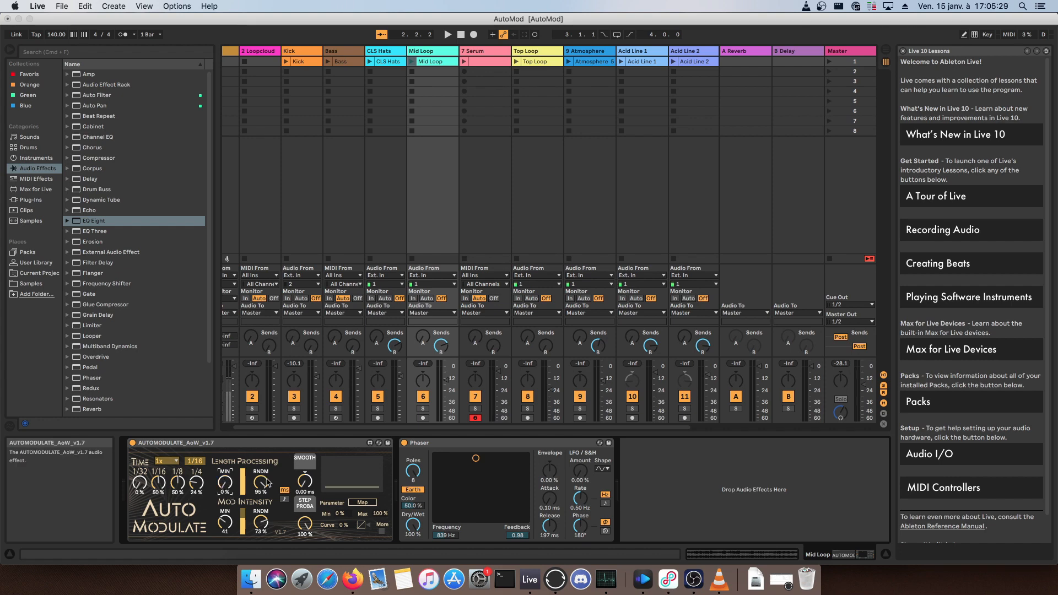
left_click_drag(259, 484, 259, 536)
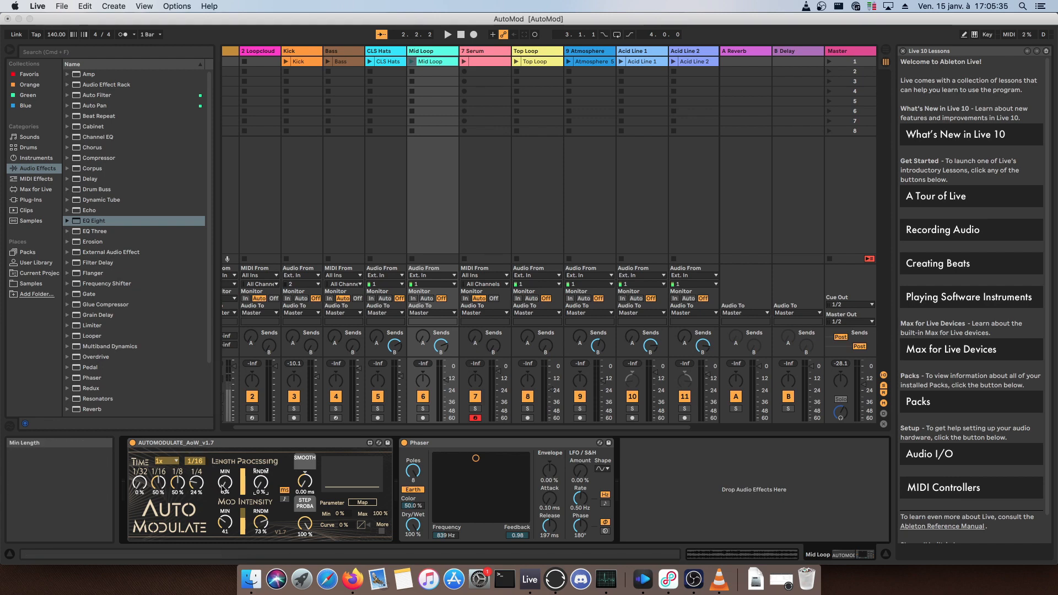
left_click_drag(225, 483, 225, 466)
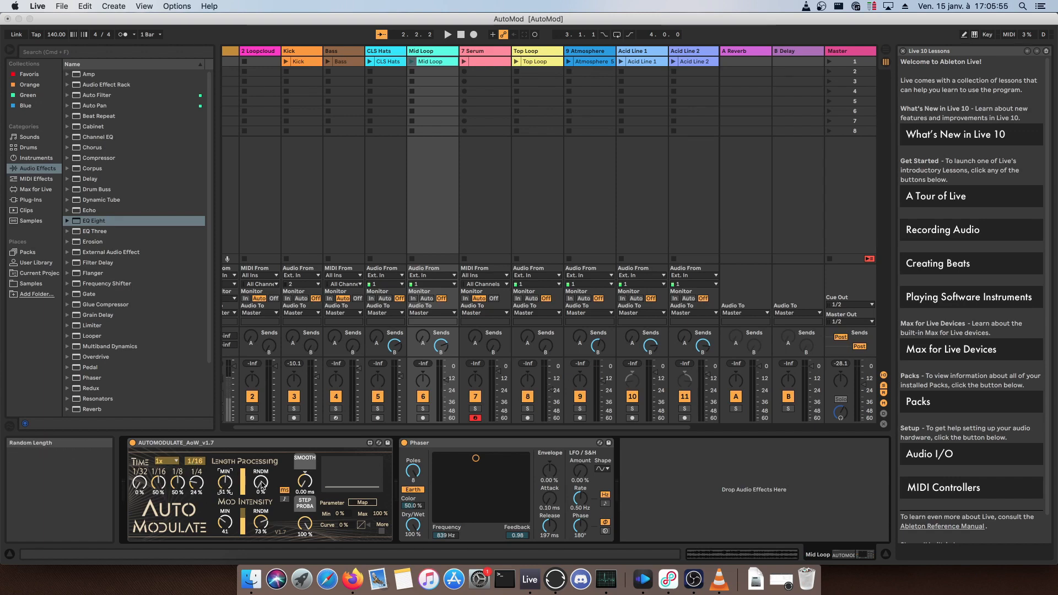
left_click_drag(261, 482, 260, 449)
left_click_drag(262, 486, 262, 507)
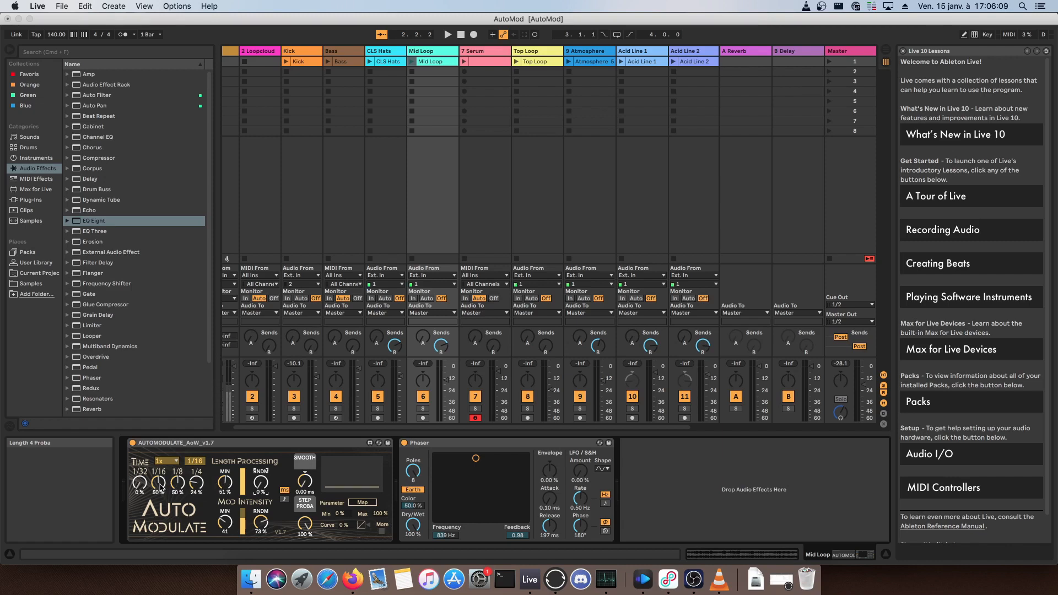
left_click_drag(260, 482, 260, 435)
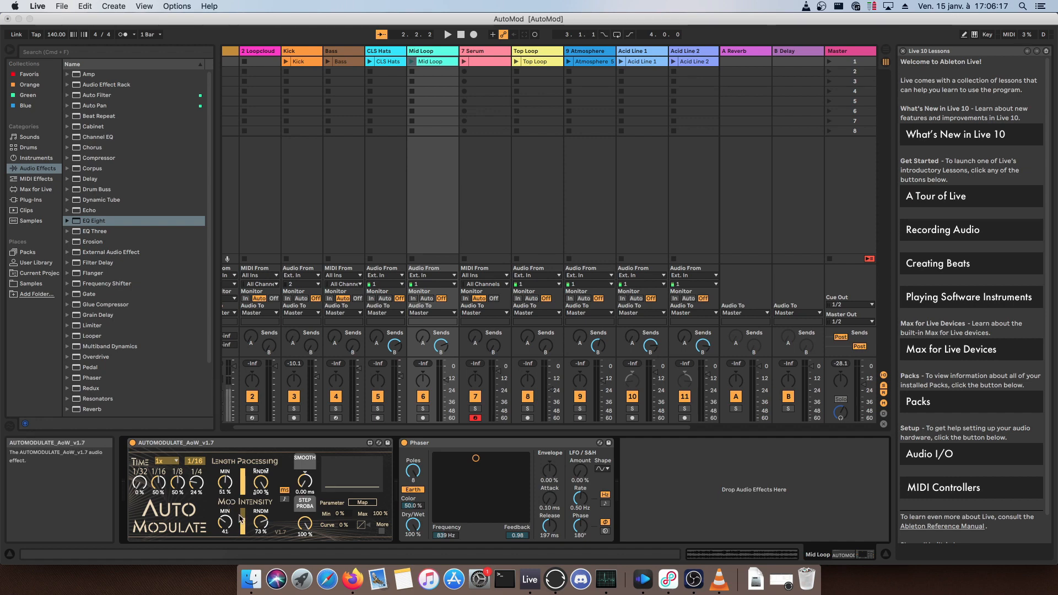
- Set AutoModulate's Mod Intensity to a Min of 127 and a Rndm of 50%
left_click_drag(230, 523, 225, 499)
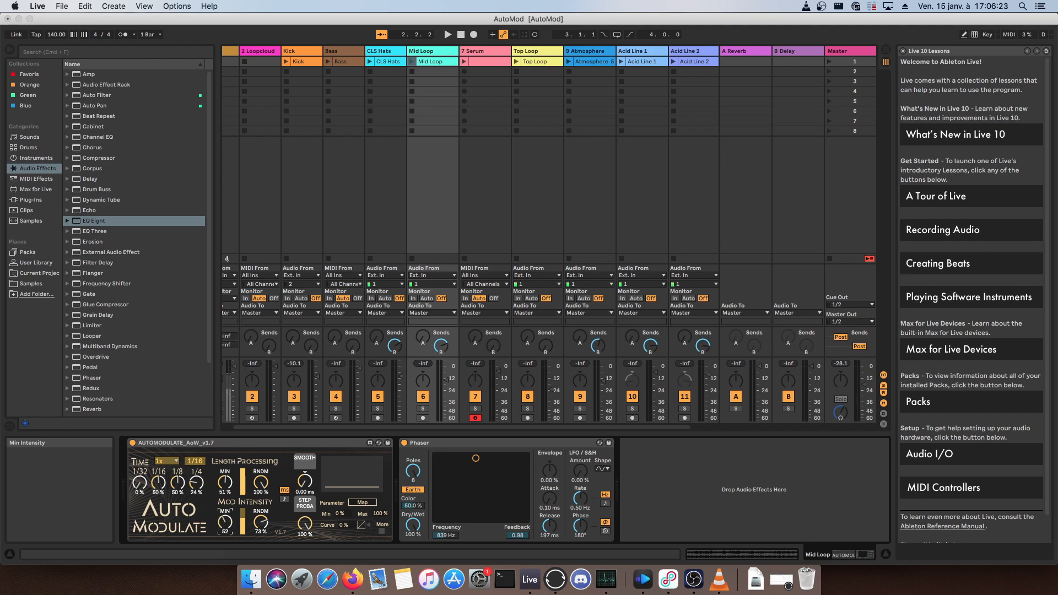
left_click_drag(224, 523, 225, 556)
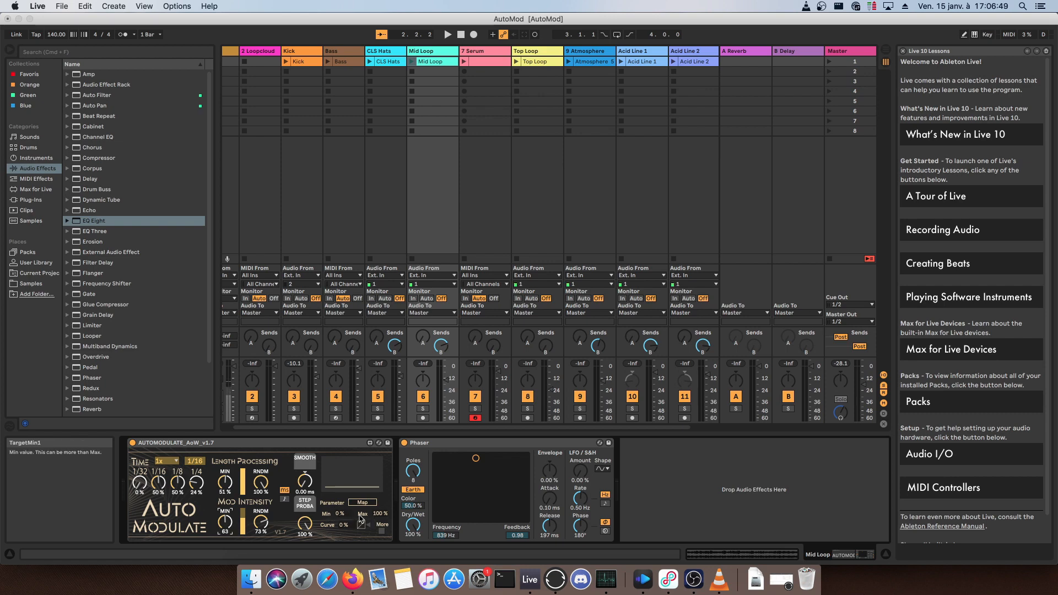
left_click_drag(225, 522, 224, 480)
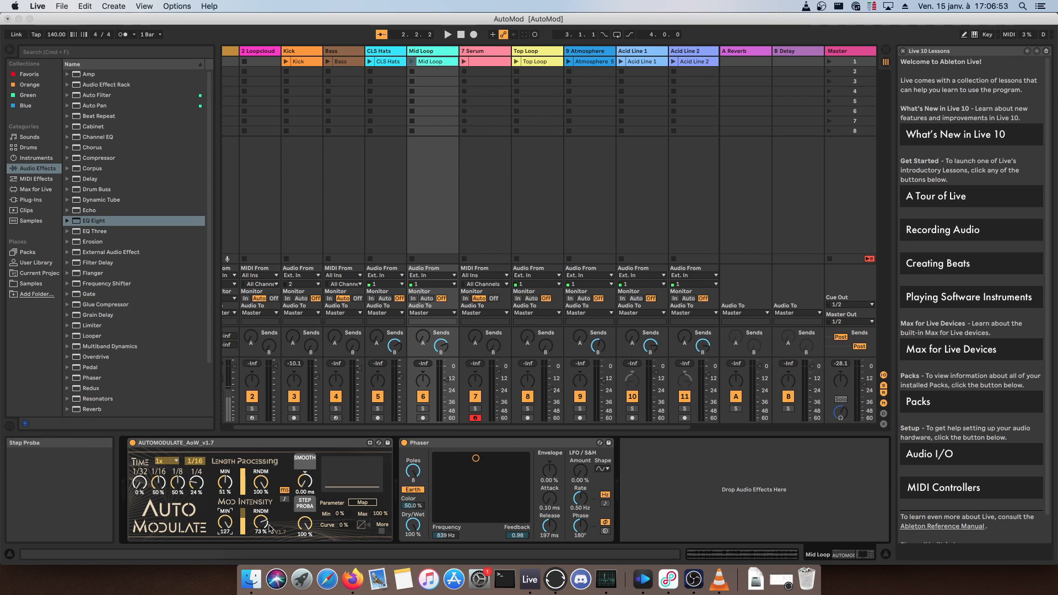
left_click_drag(269, 528, 269, 541)
left_click_drag(260, 523, 261, 526)
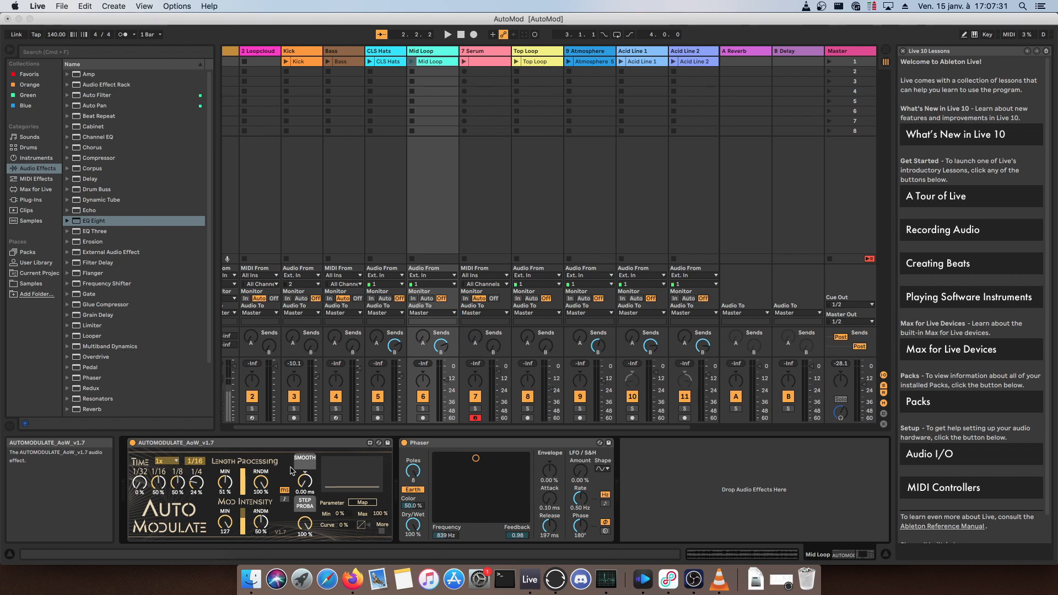
- Try a Smooth time of 2.00 s and the beat-synced Ramp Time mode, and return to free mode with Smooth at 0.00 ms
left_click_drag(305, 481, 304, 467)
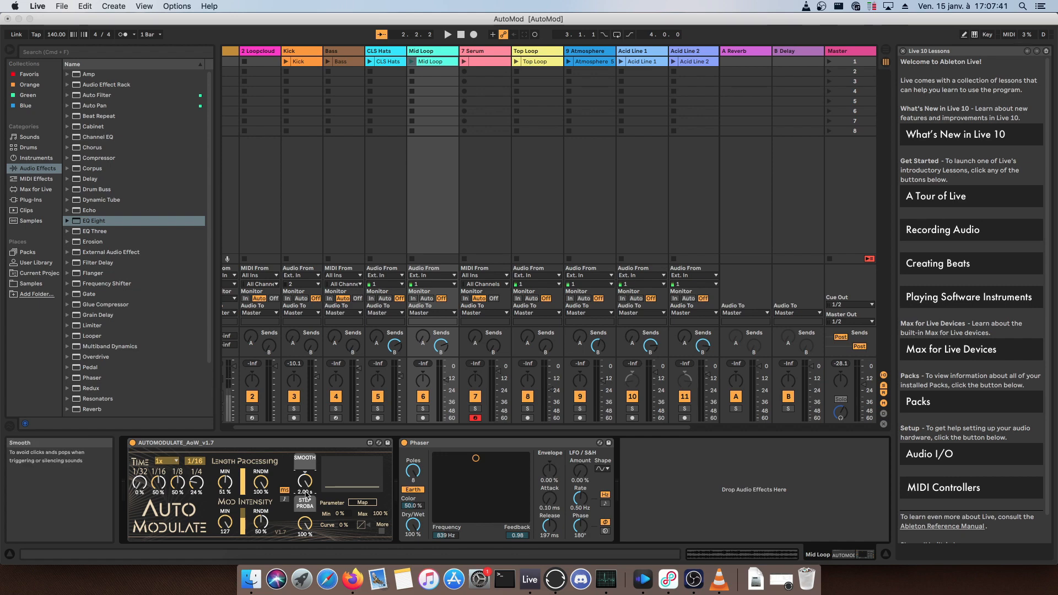
left_click(284, 500)
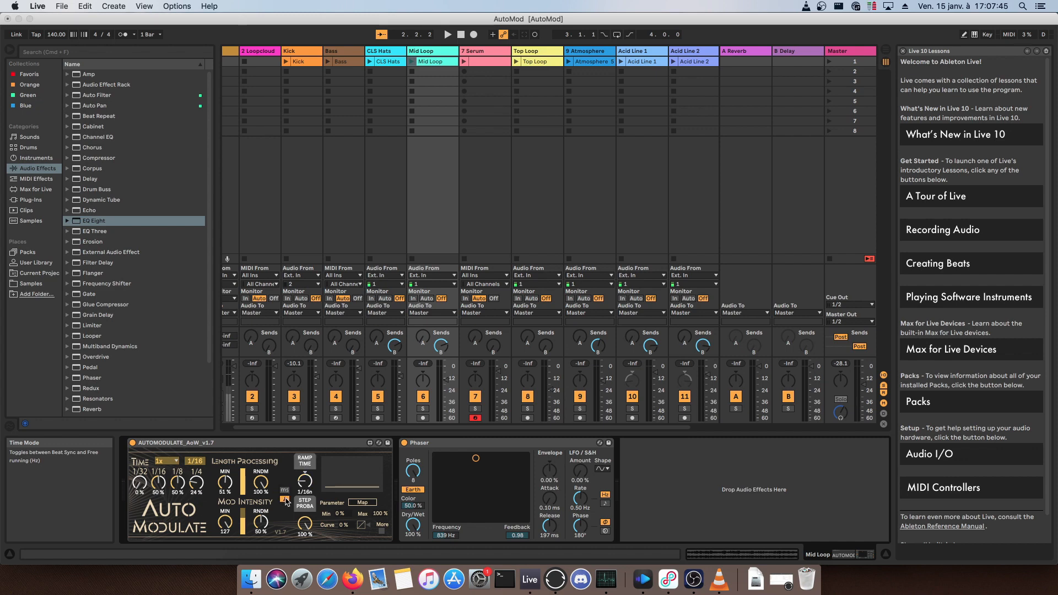
left_click(285, 496)
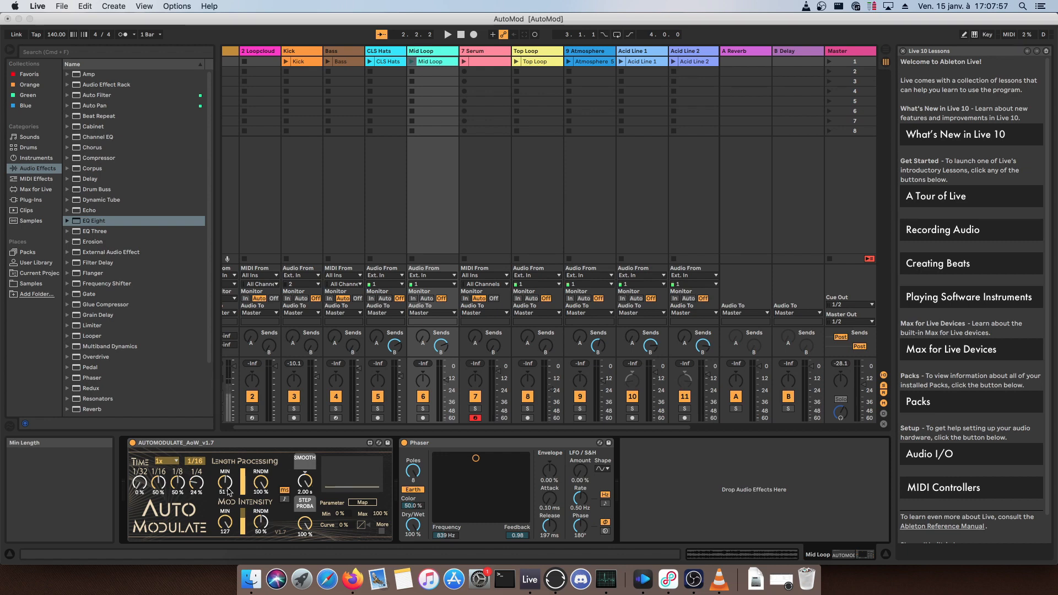
mouse_move(305, 484)
left_mouse_down()
mouse_move(306, 529)
mouse_move(305, 485)
left_mouse_up()
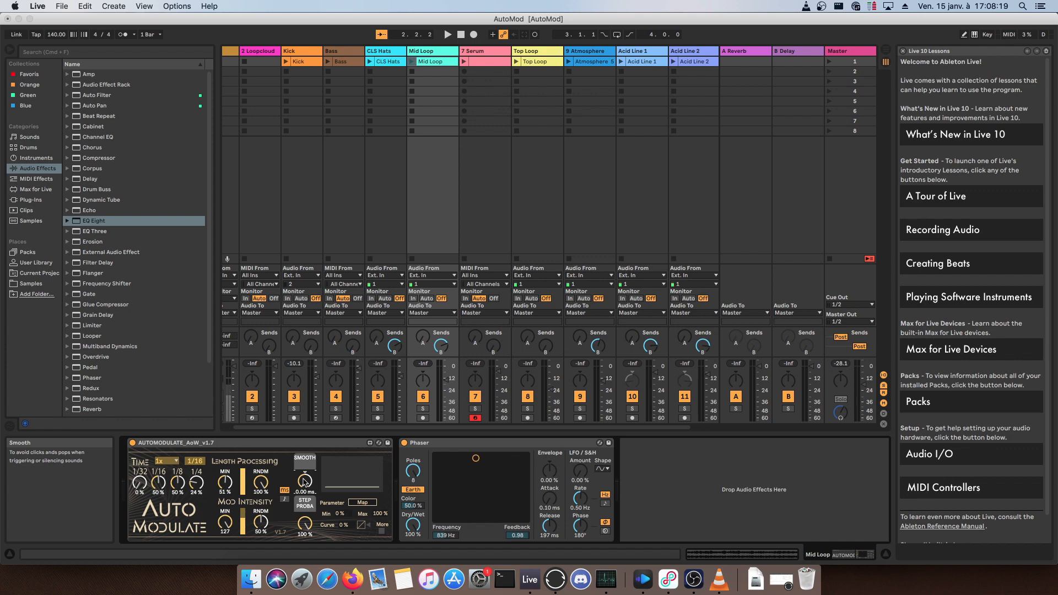
- Set AutoModulate's Step Proba to 50%, reveal the extra mapping slots, and map the main parameter to the Phaser's Feedback
left_click_drag(304, 522, 304, 559)
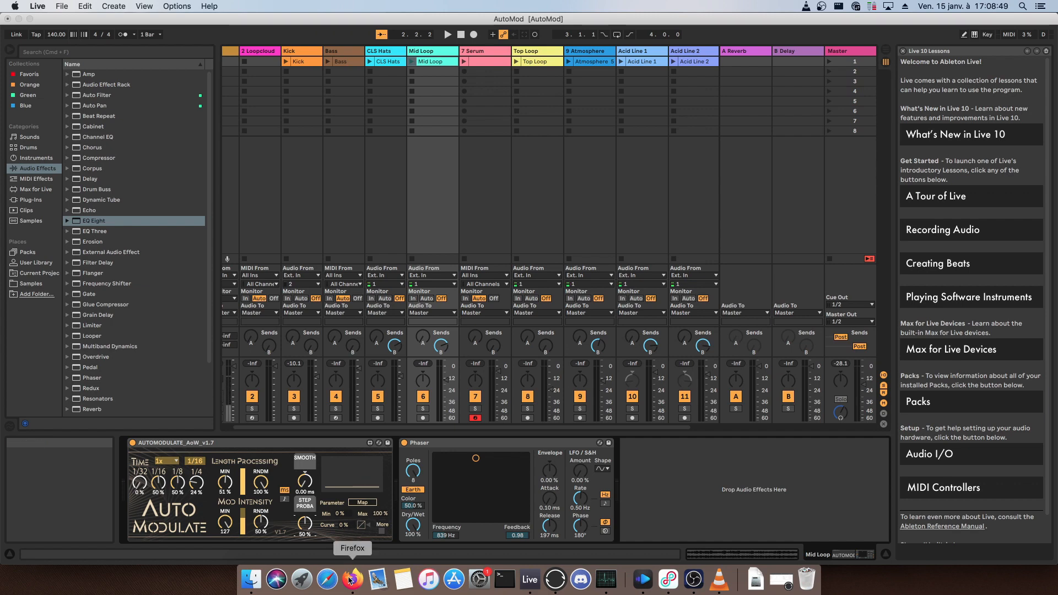
left_click(382, 526)
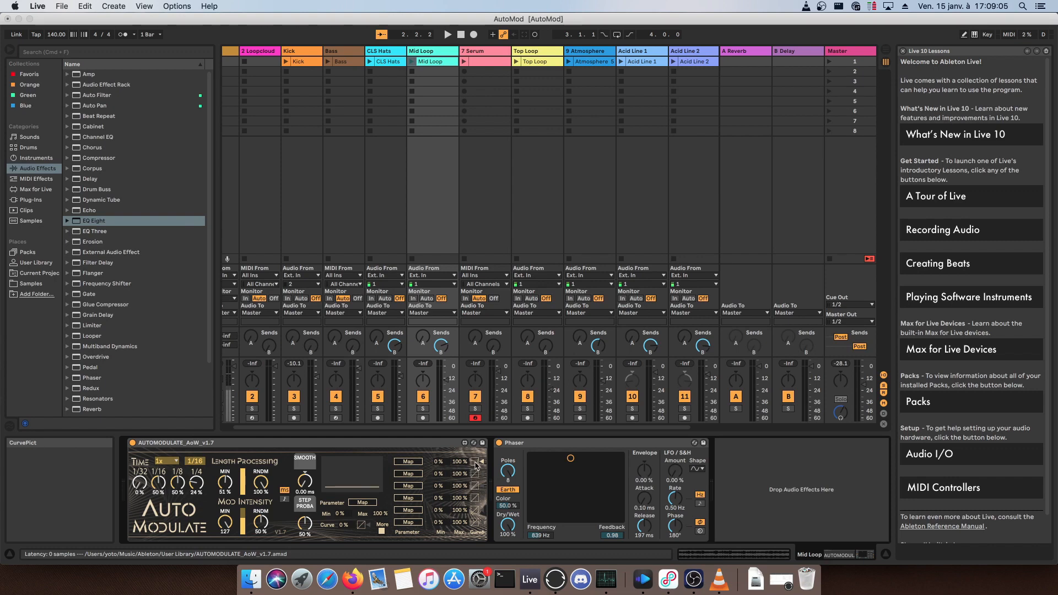
left_click(359, 504)
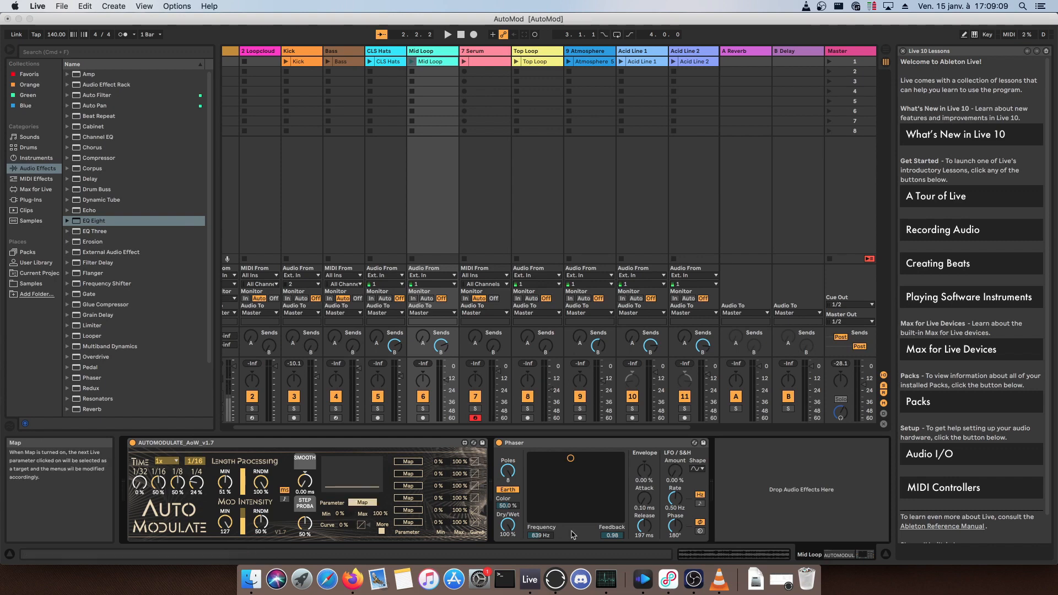
left_click(612, 536)
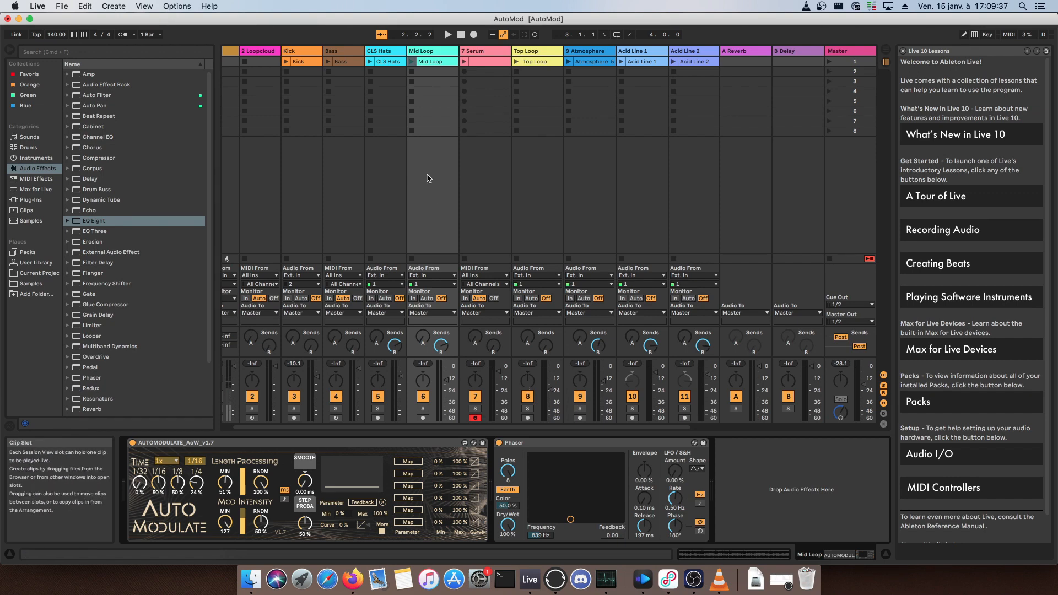
- Deactivate AutoModulate on the Mid Loop track and launch the Kick, Bass and CLS Hats clips
left_click(132, 442)
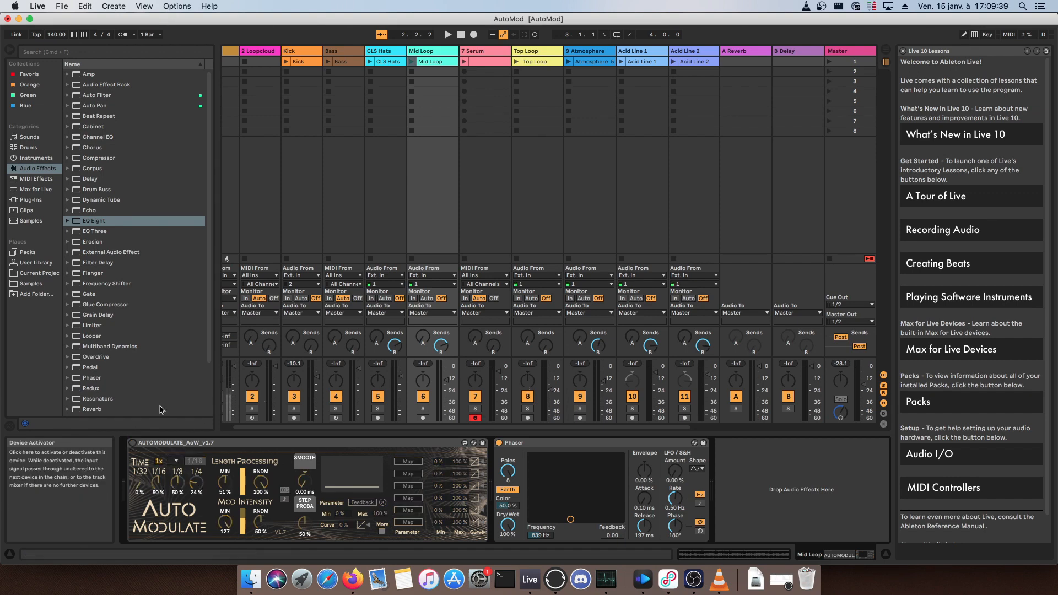
left_click(284, 62)
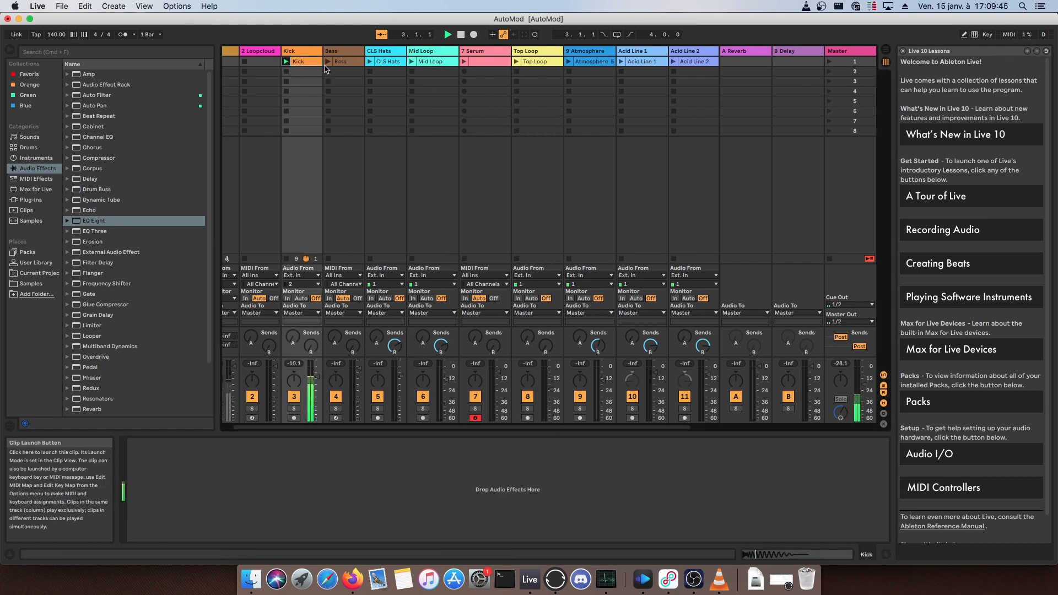
left_click(328, 62)
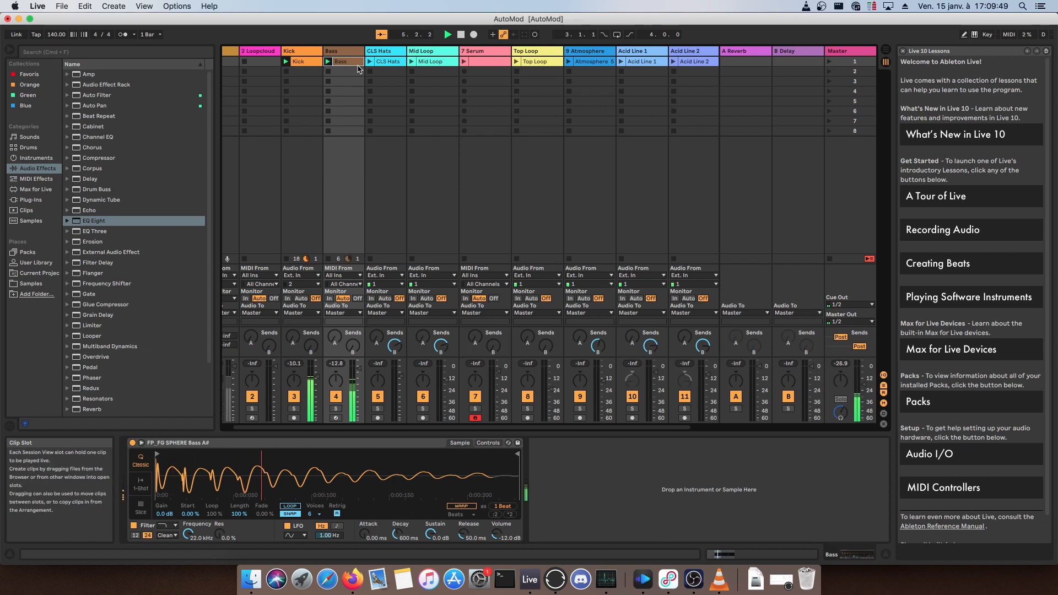
left_click(369, 62)
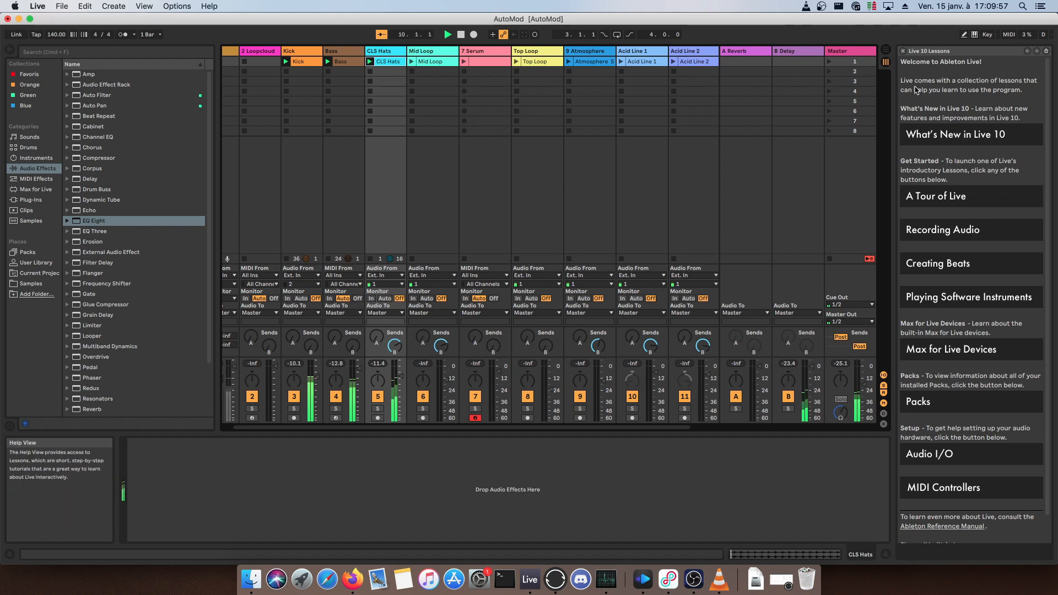
- Close the Live 10 Lessons view and launch the Mid Loop clip with its track's devices shown
left_click(903, 51)
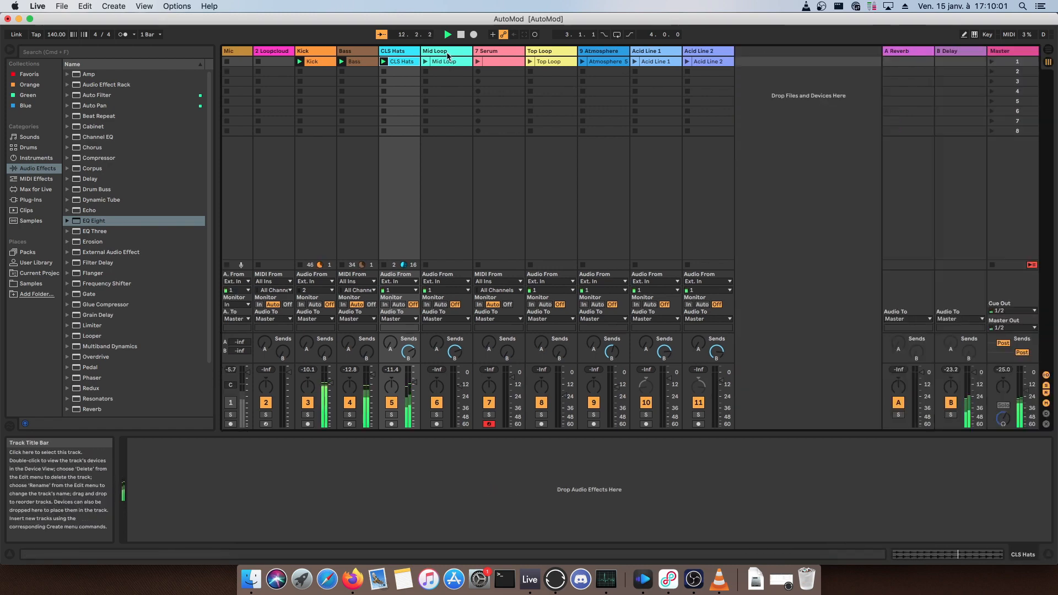
left_click(447, 51)
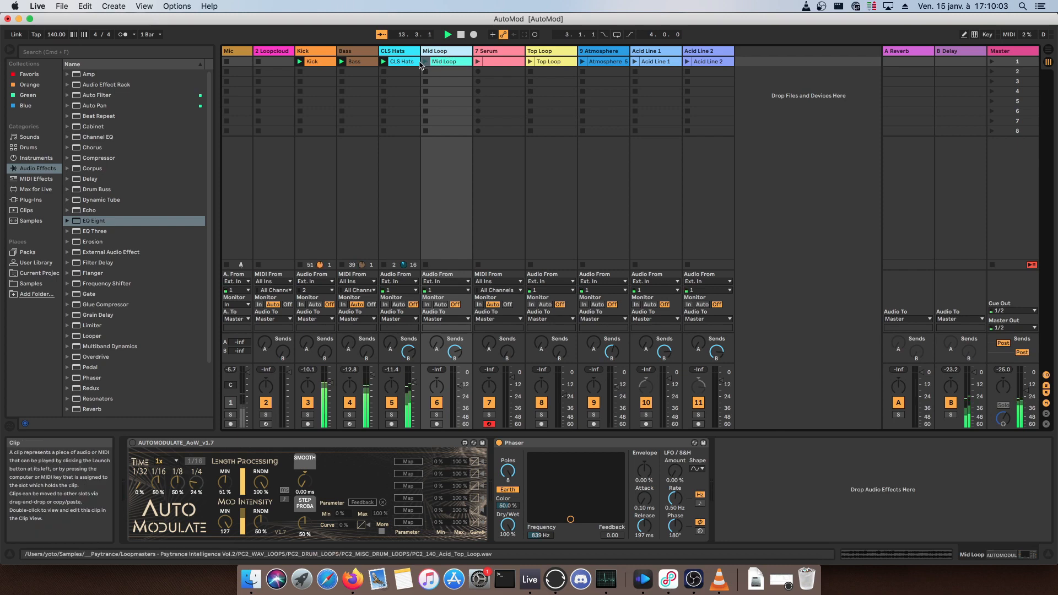
left_click(426, 61)
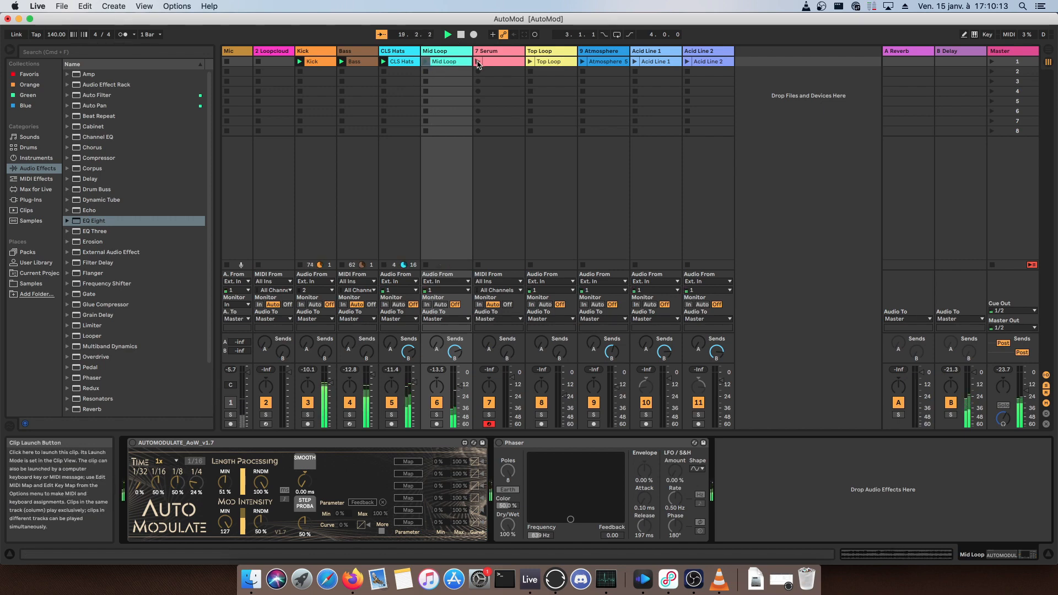
- Launch the 7 Serum track's clip and inspect the Serum plug-in's interface, closing its window again
left_click(479, 62)
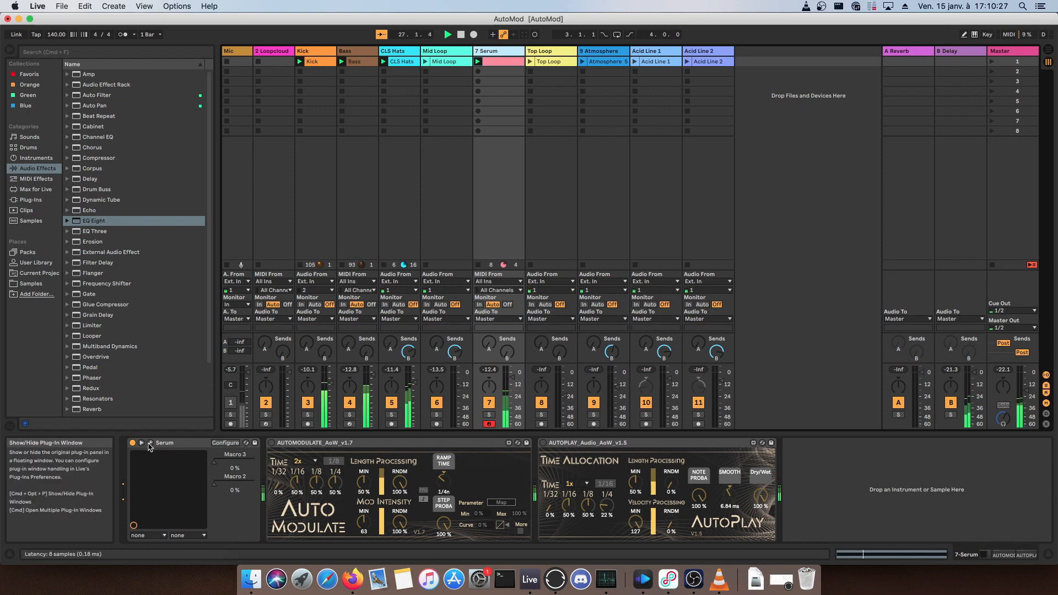
left_click(150, 443)
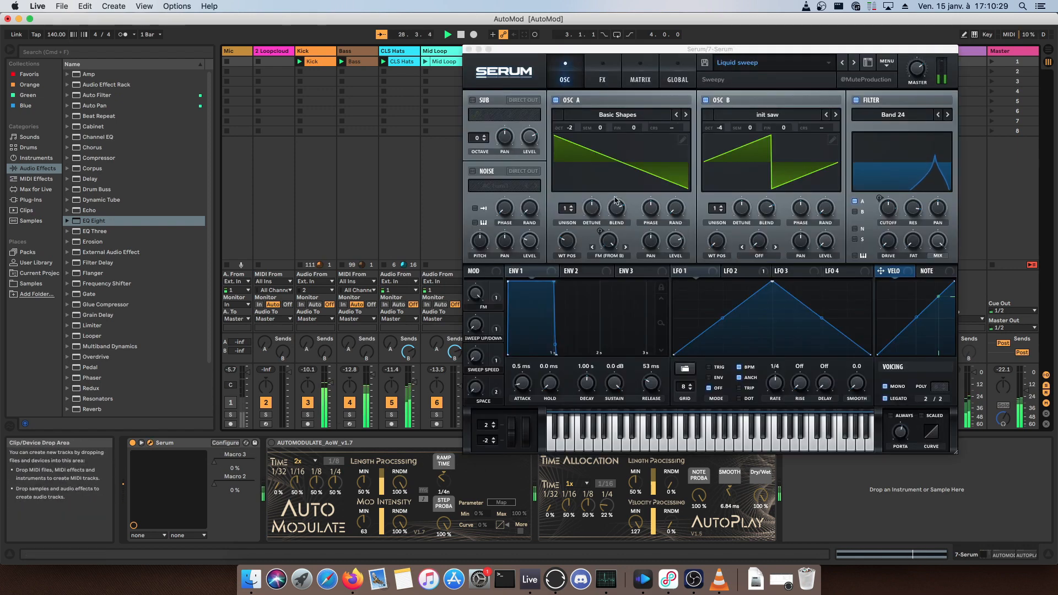
left_click_drag(739, 52, 600, 60)
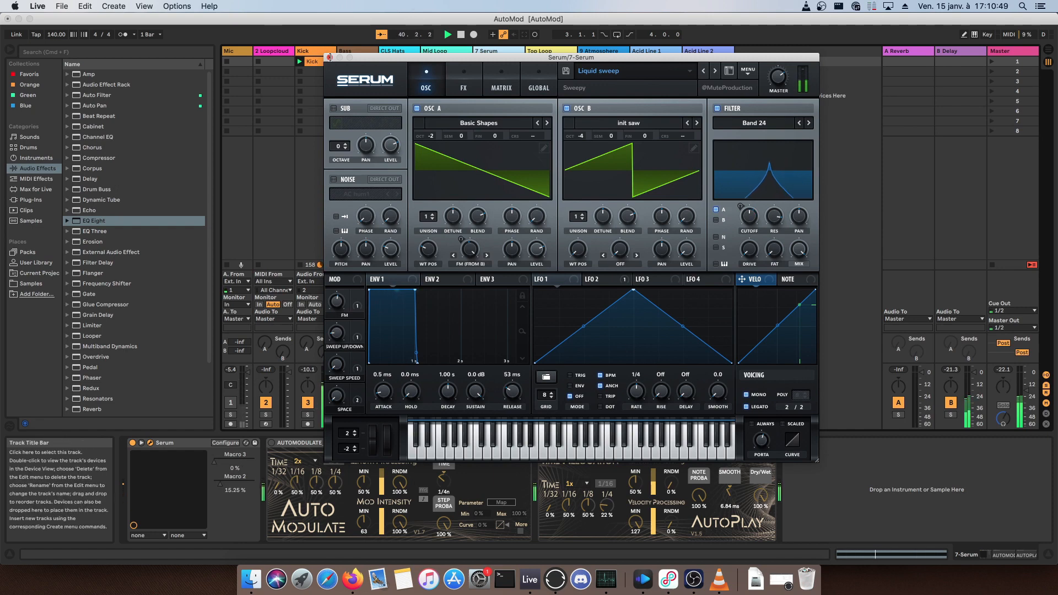
left_click(330, 57)
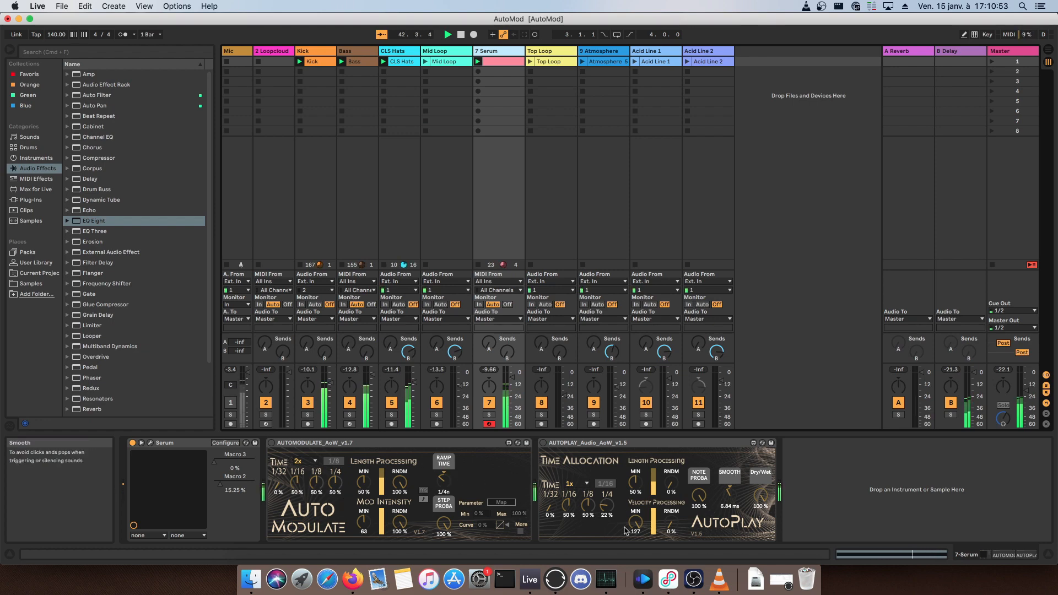
- Show the clip view and launch the Top Loop clip in place of the 7 Serum clip
left_click(691, 521)
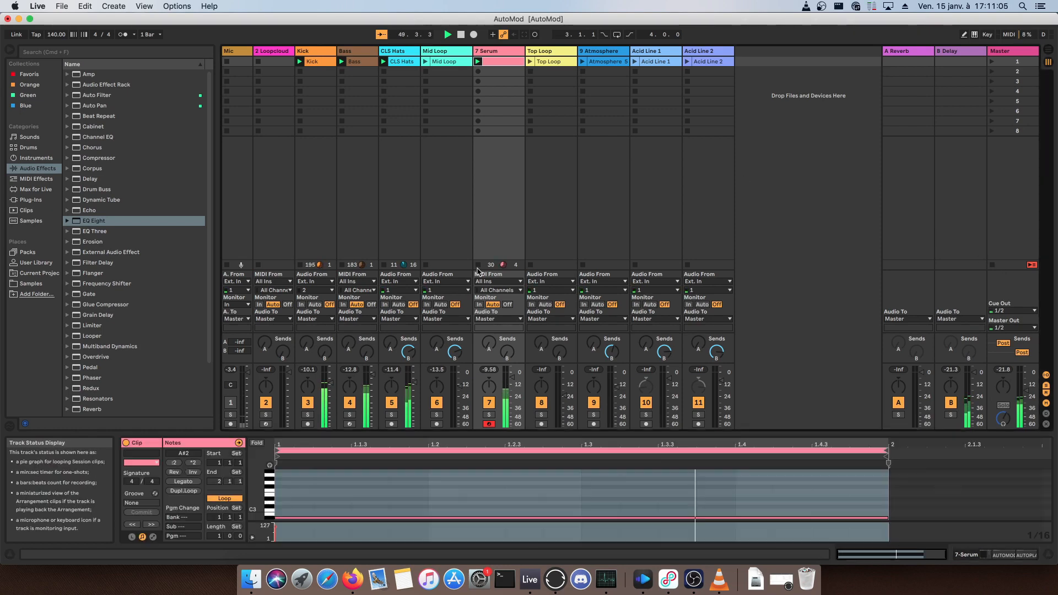
key("shift+Tab")
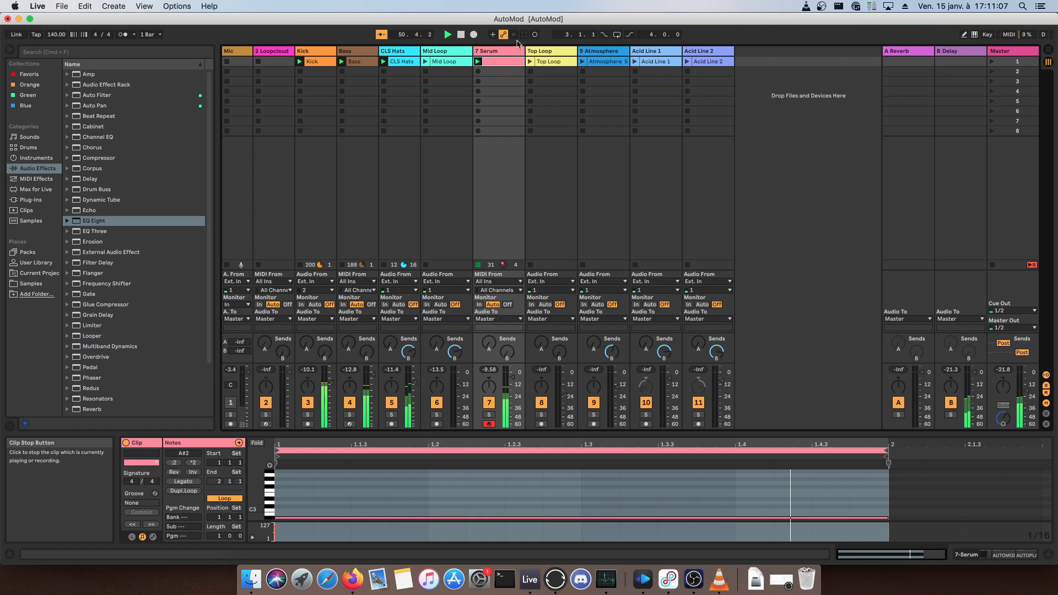
left_click(532, 62)
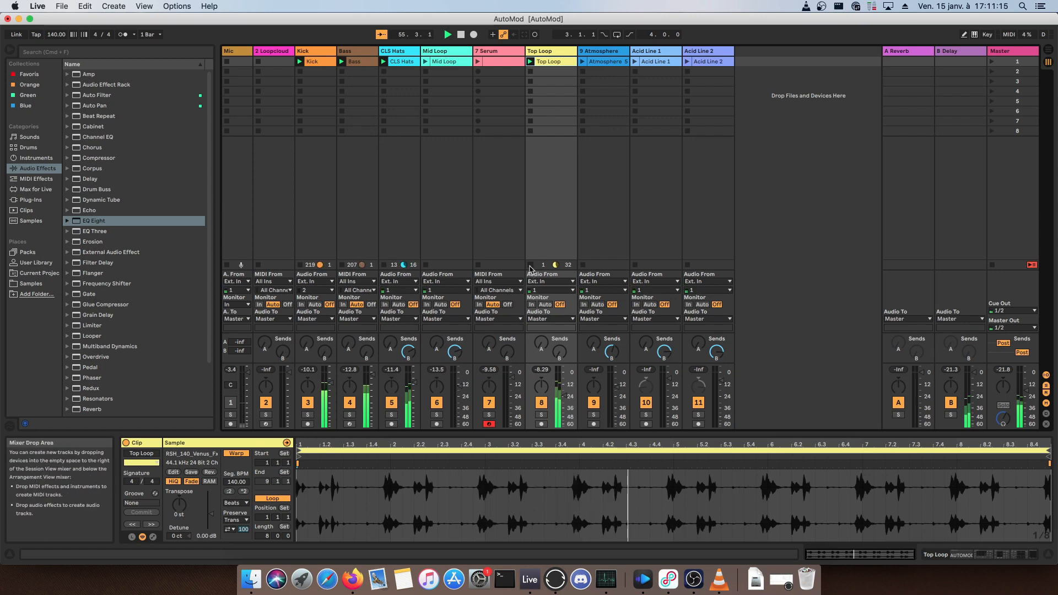
- Audition the Atmosphere, Acid Line 1 and Acid Line 2 clips one after another, stopping each of them
left_click(582, 61)
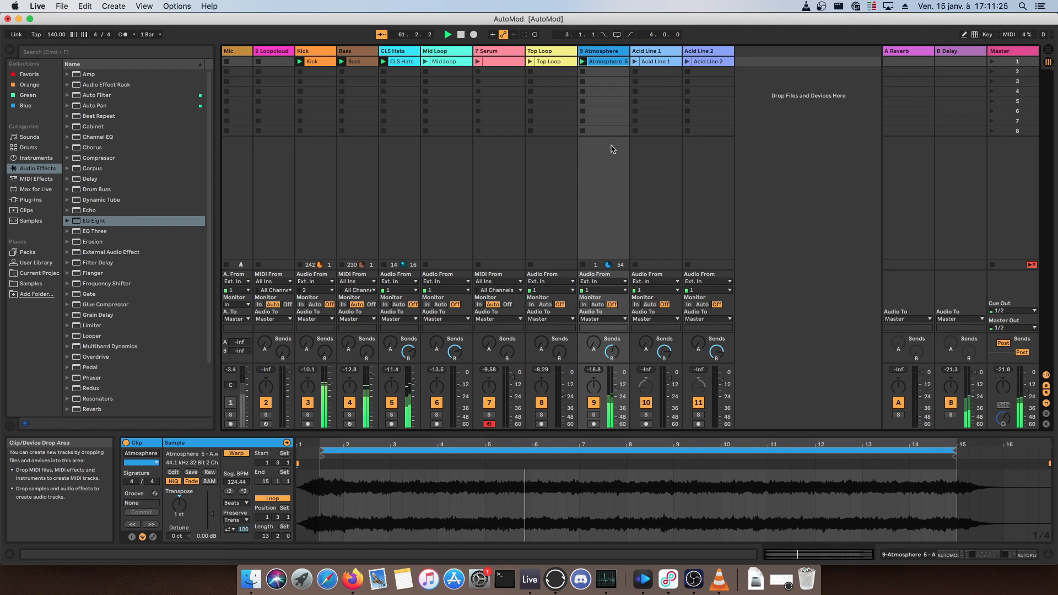
left_click(634, 62)
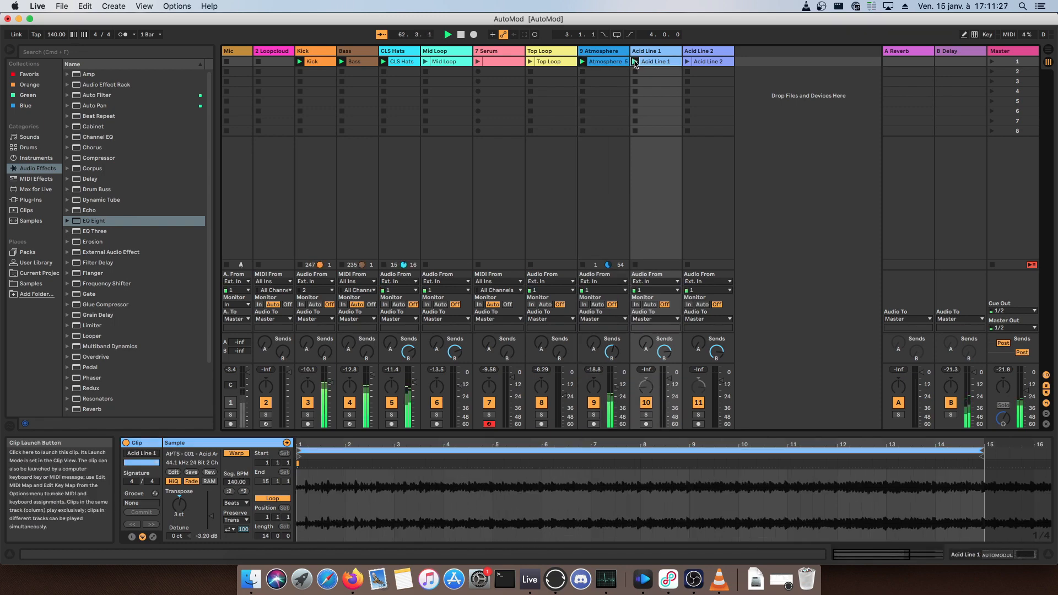
left_click(582, 73)
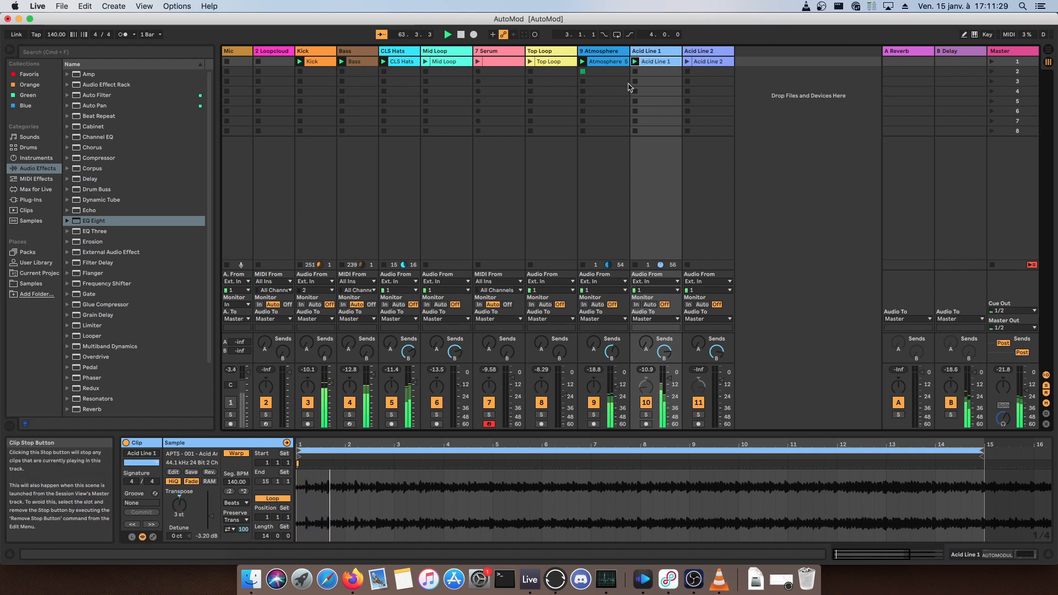
left_click(687, 62)
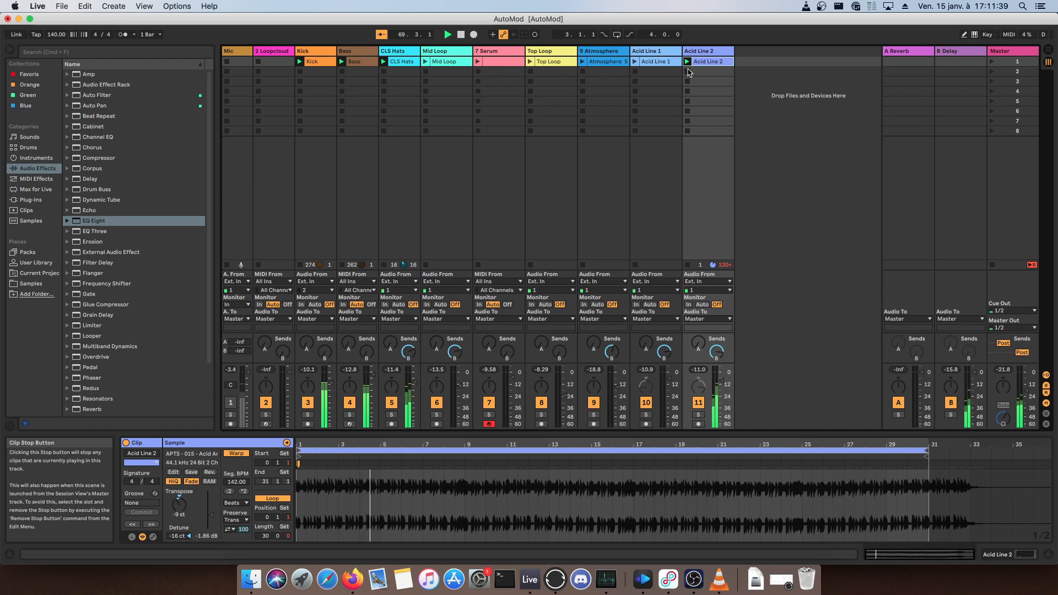
left_click(688, 71)
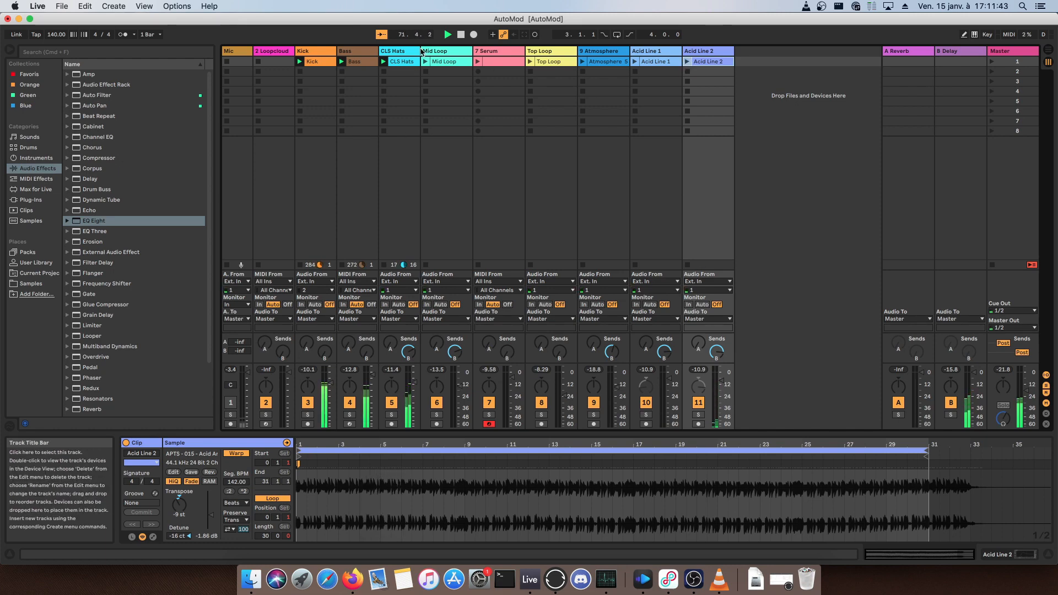
- Launch the Mid Loop clip again, show the track's devices and activate the Phaser
left_click(457, 60)
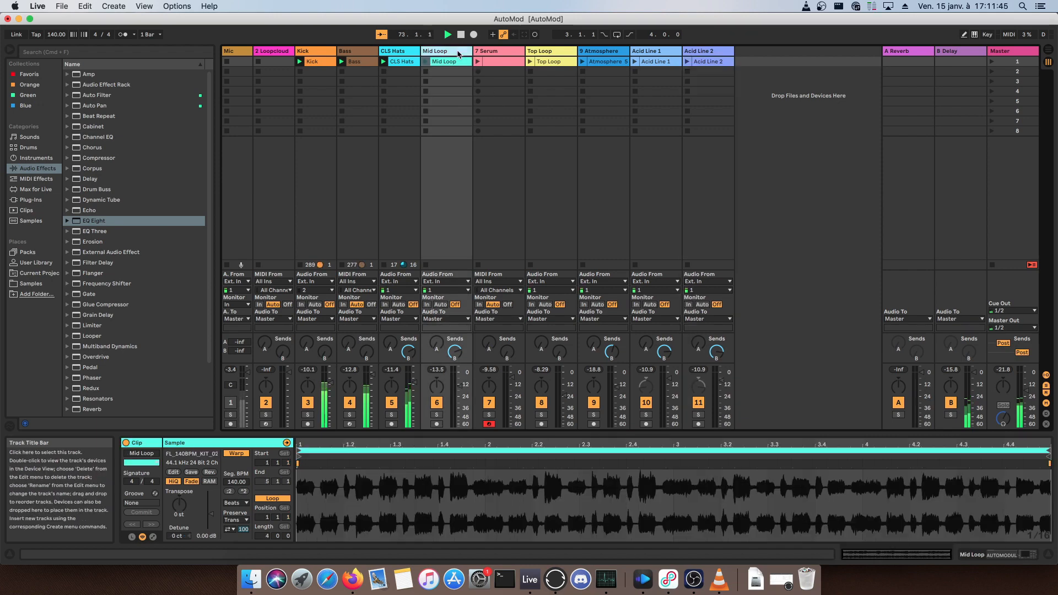
key("shift+Tab")
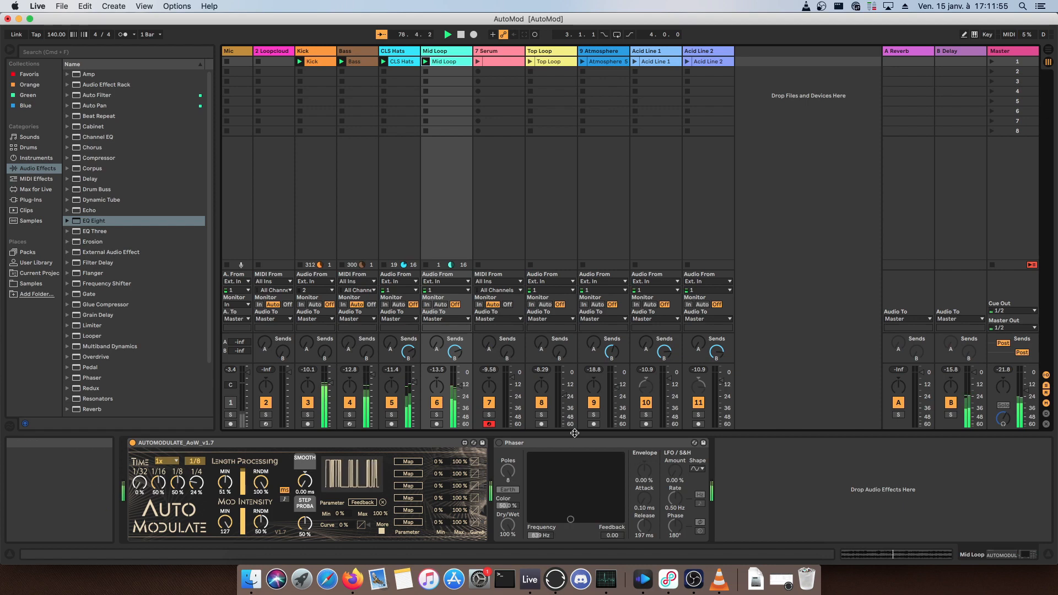
left_click(499, 444)
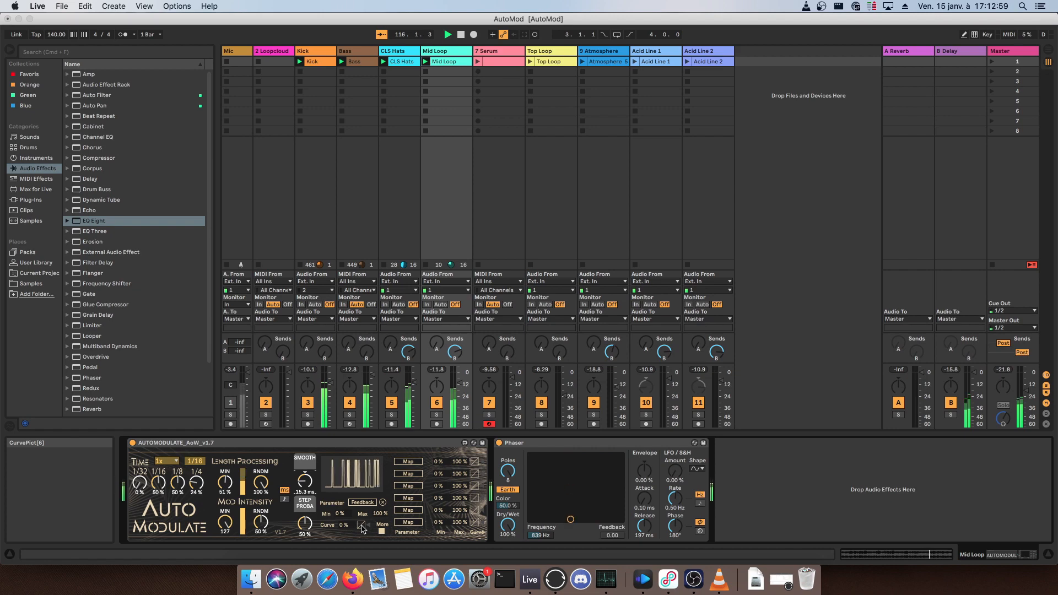
- Try negative and positive curves for AutoModulate's Feedback mapping, leaving the curve at 16%
left_click_drag(361, 526, 361, 538)
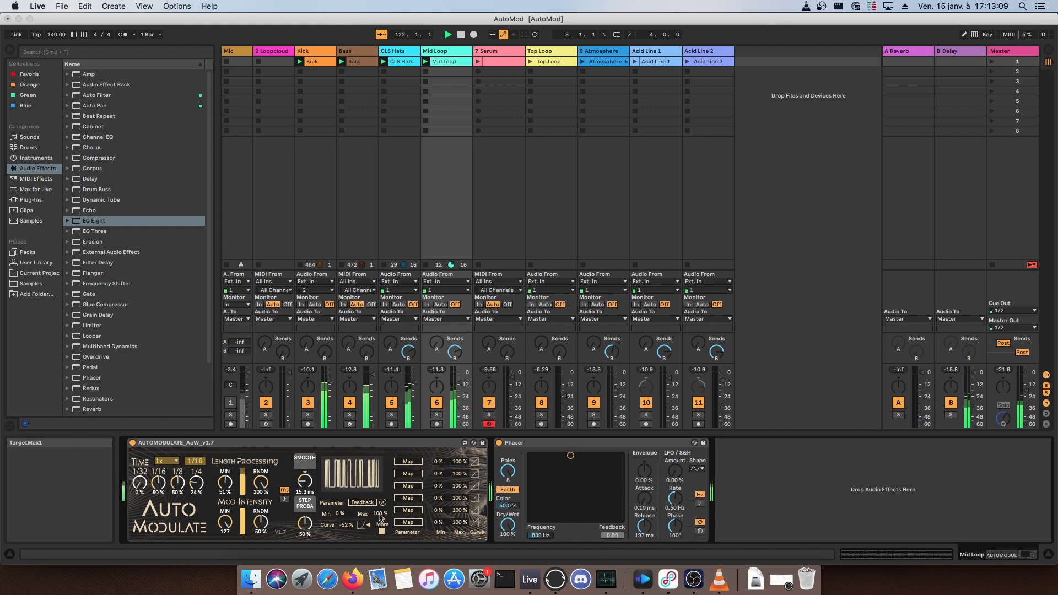
left_click_drag(362, 530, 361, 515)
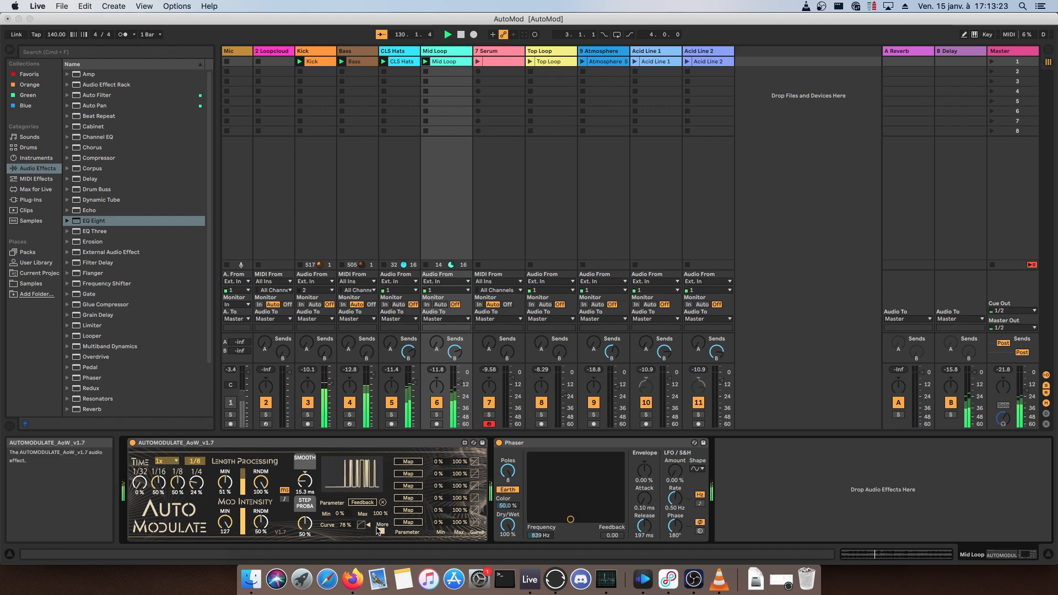
left_click_drag(362, 526, 361, 552)
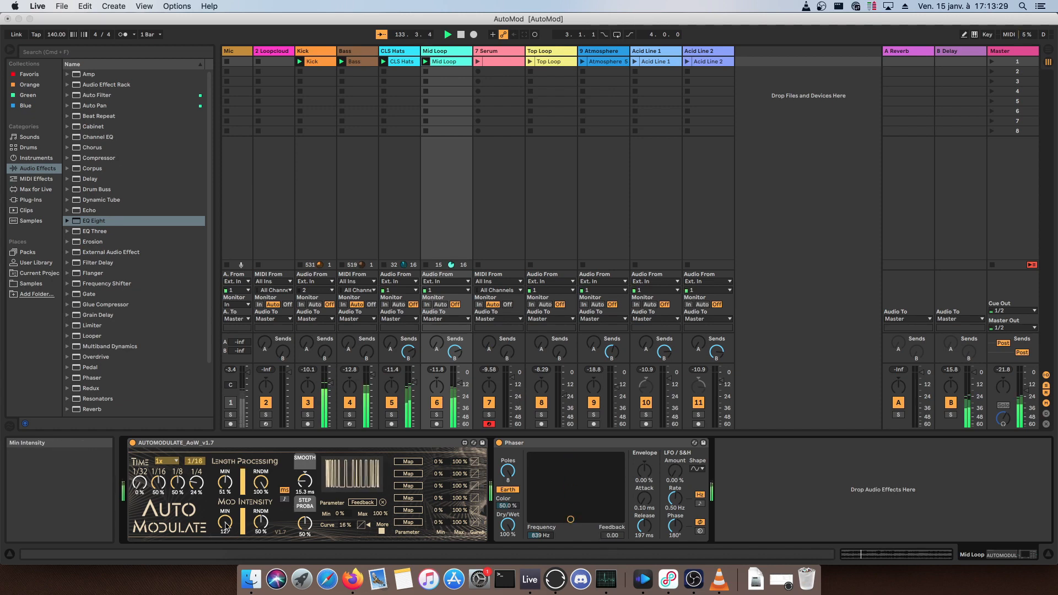
- Set AutoModulate's minimum Mod Intensity to 47 and minimum Length to 21%, with the smoothing switched to beat-synced ramp time
mouse_move(226, 527)
left_mouse_down()
mouse_move(226, 493)
mouse_move(226, 505)
mouse_move(261, 494)
mouse_move(232, 525)
left_mouse_up()
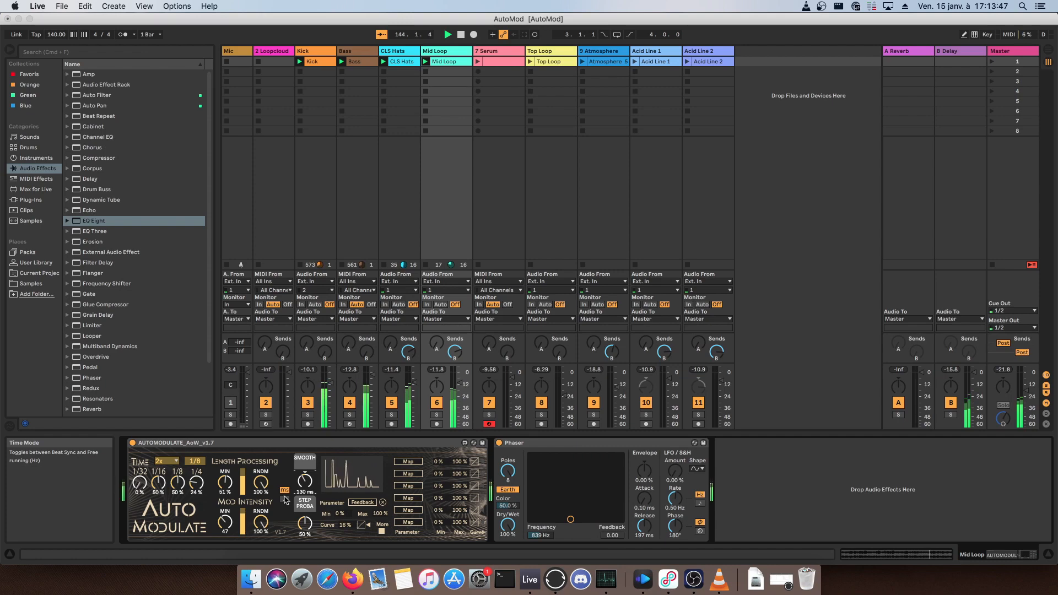
left_click(285, 500)
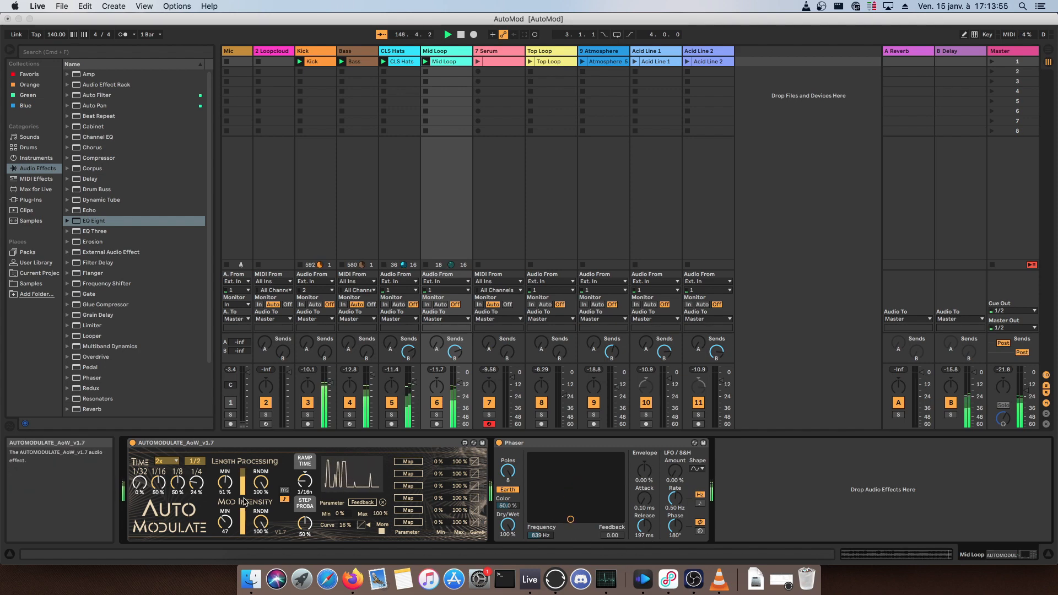
left_click_drag(226, 481, 226, 504)
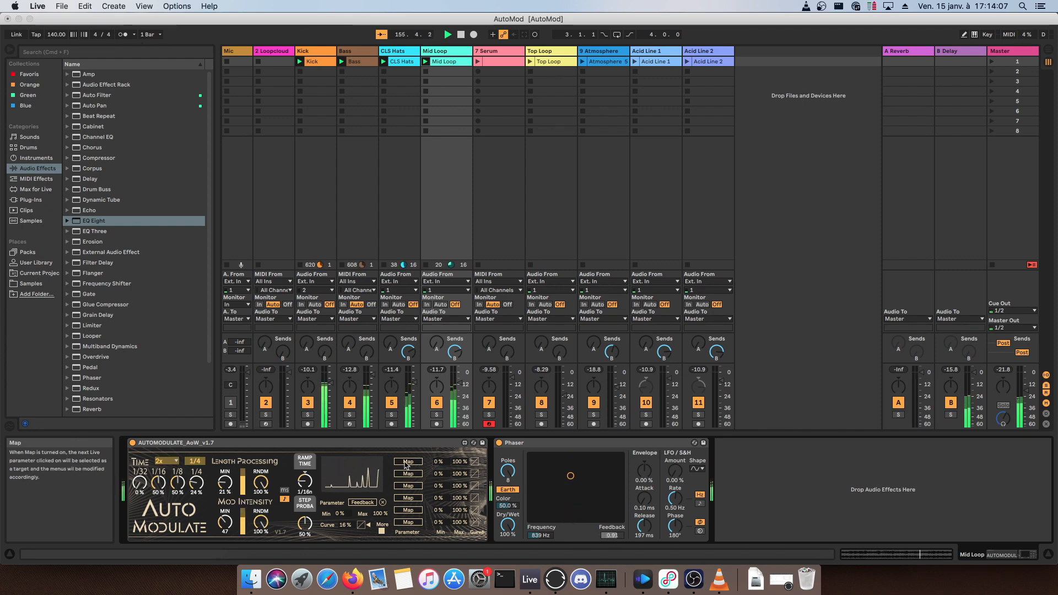
- Map the Phaser's Frequency in AutoModulate's first extra slot, with a minimum of 89% and a maximum of 49%
left_click(409, 461)
left_click(540, 536)
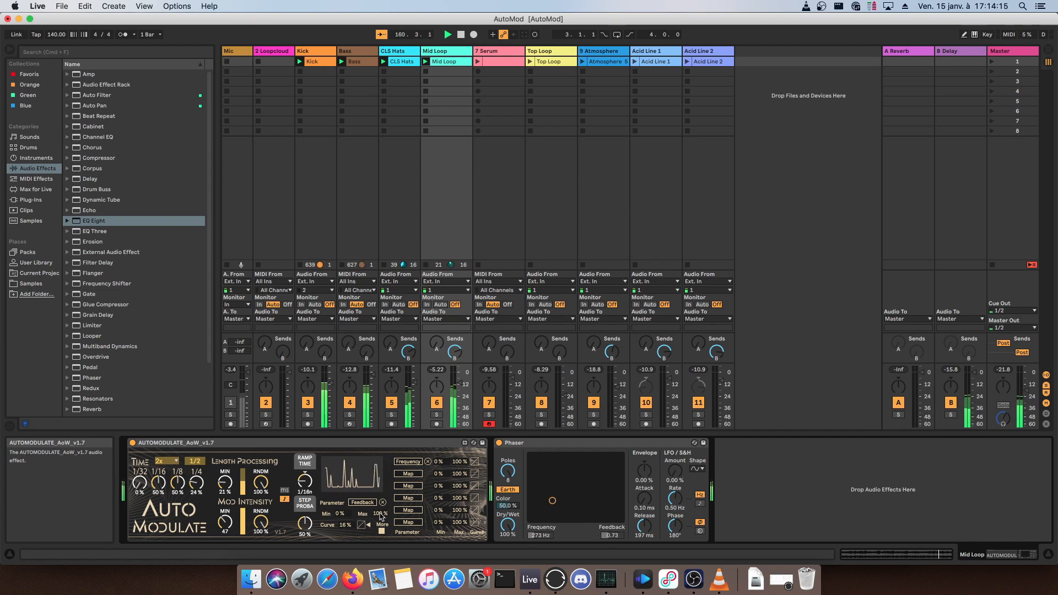
mouse_move(442, 463)
left_mouse_down()
mouse_move(443, 441)
mouse_move(458, 466)
left_mouse_up()
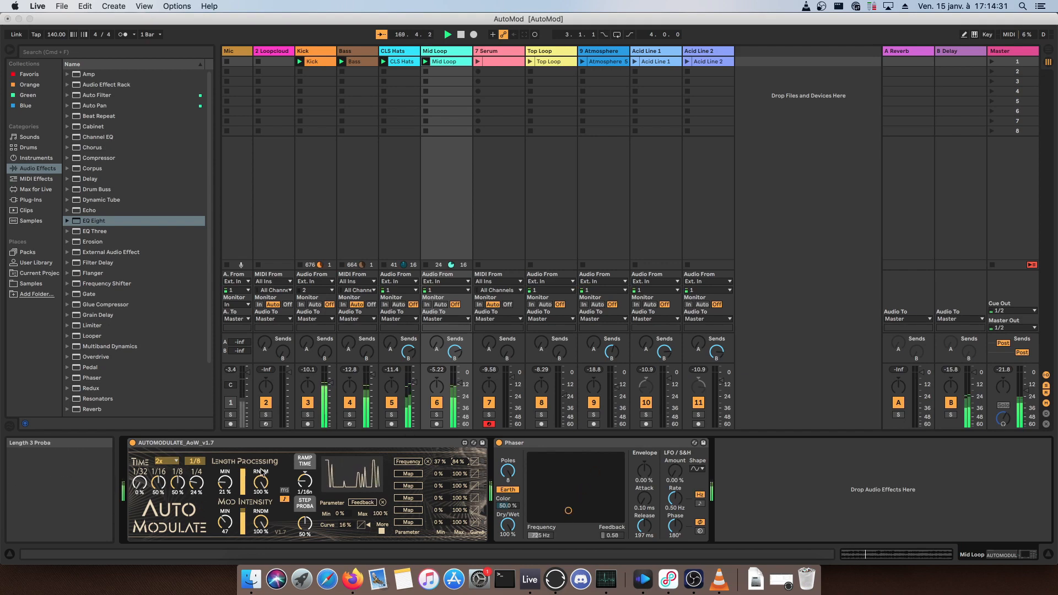
left_click_drag(440, 463, 457, 481)
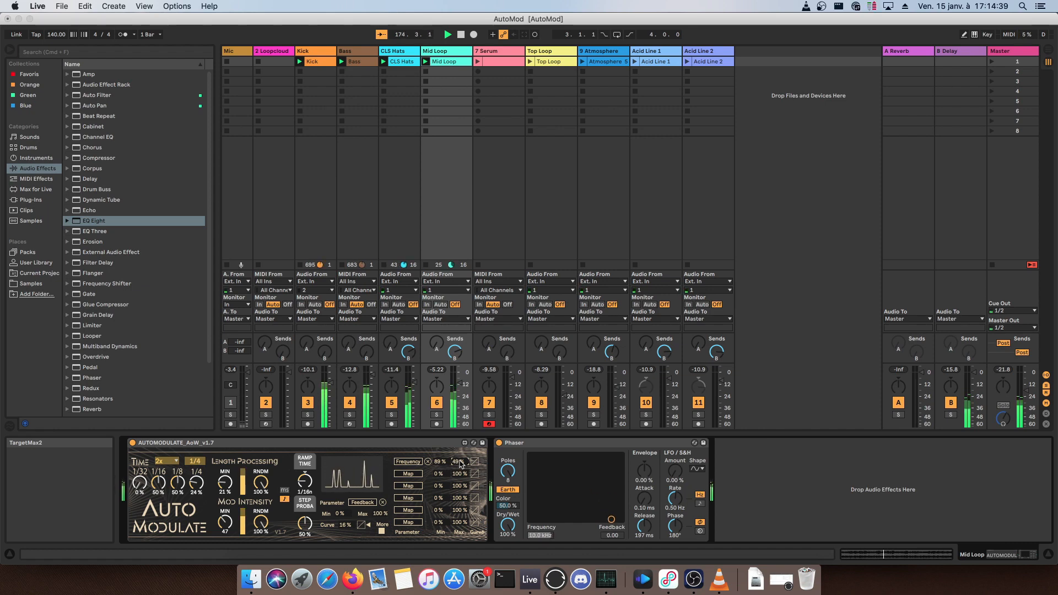
- Set AutoModulate's time multiplier to 1x, the Feedback mapping's minimum to 33% and the 1/4 probability to 0%
left_click(171, 462)
left_click(170, 468)
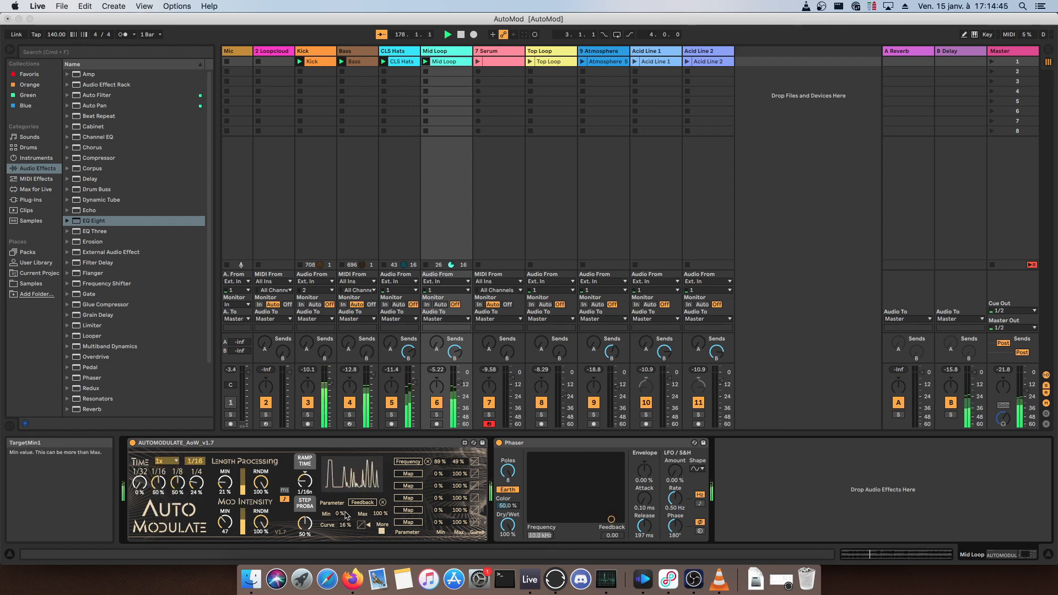
left_click_drag(341, 514, 341, 496)
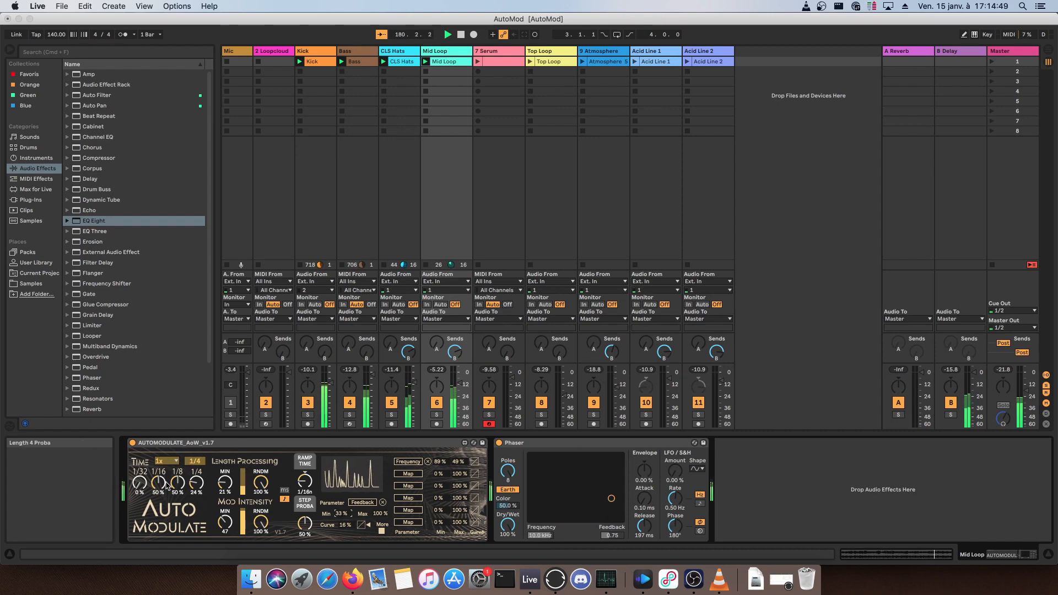
left_click_drag(195, 483, 196, 500)
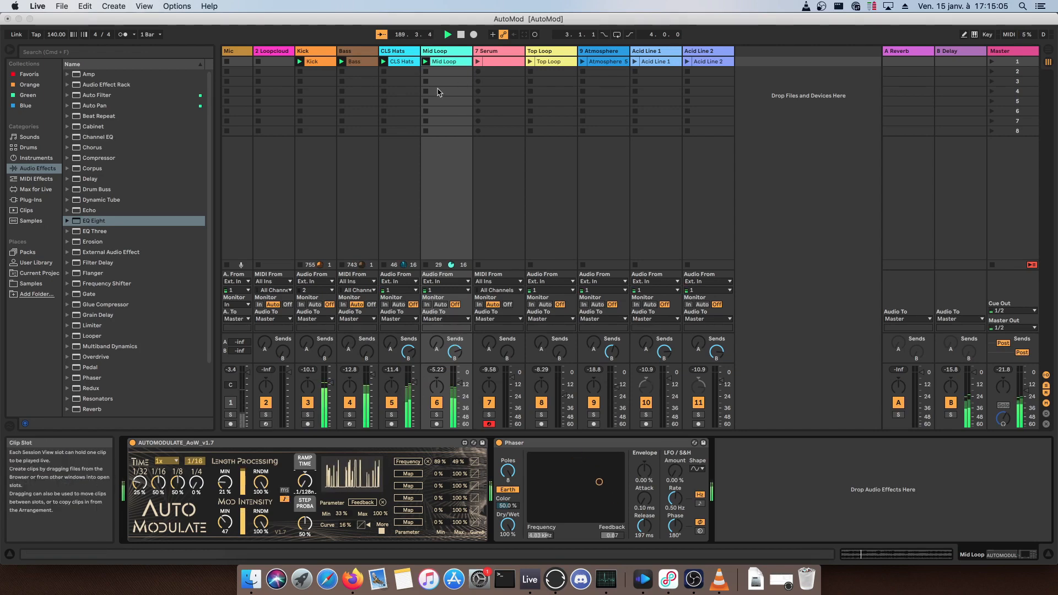
- Launch the 7 Serum clip and map its AutoModulate to Serum's Macro 3 and, in the first extra slot, Macro 2
left_click(482, 61)
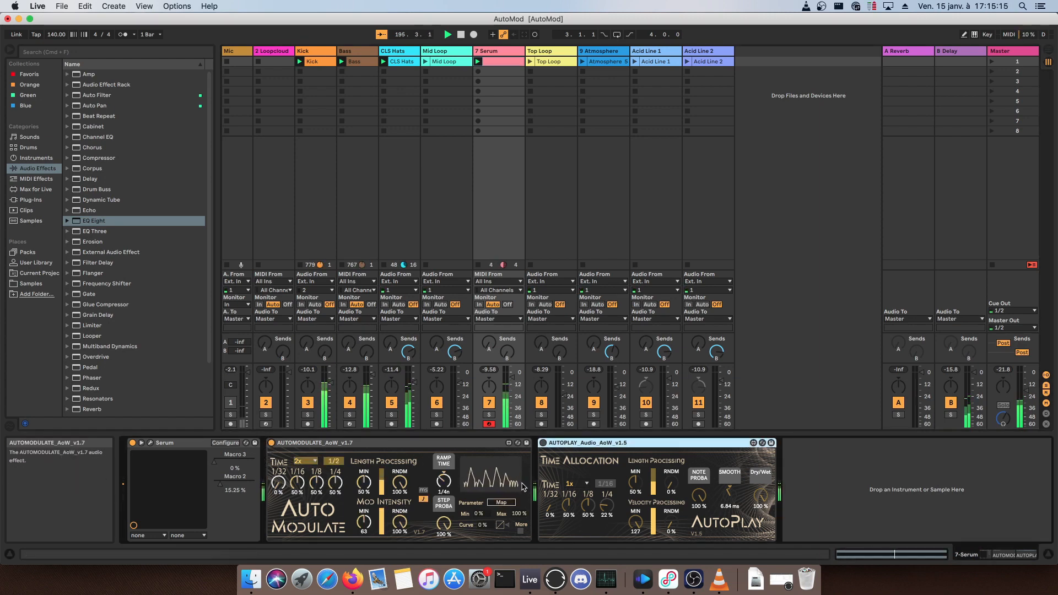
left_click(502, 504)
left_click(234, 465)
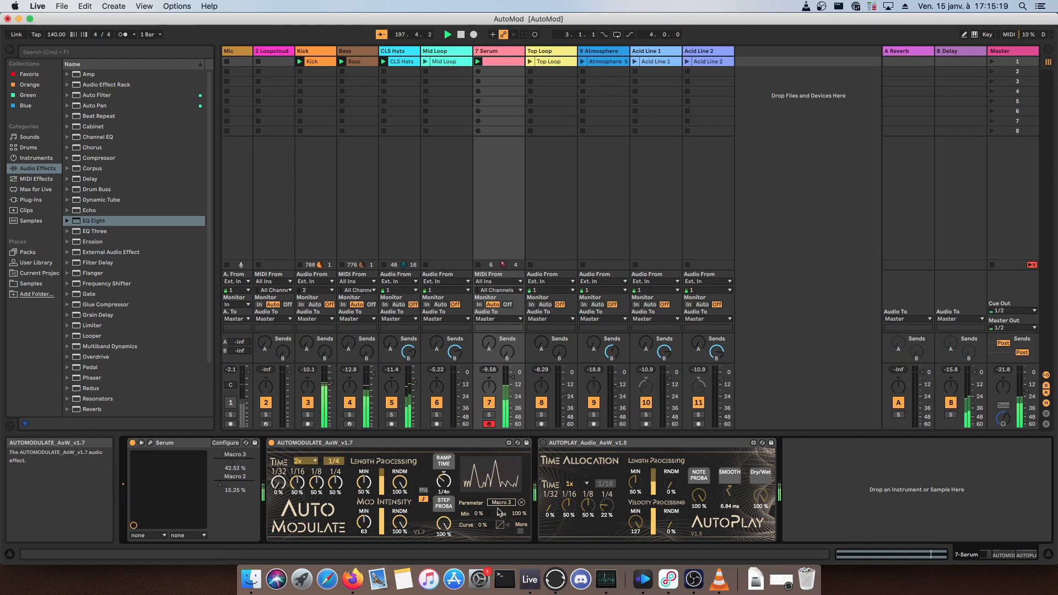
left_click(514, 526)
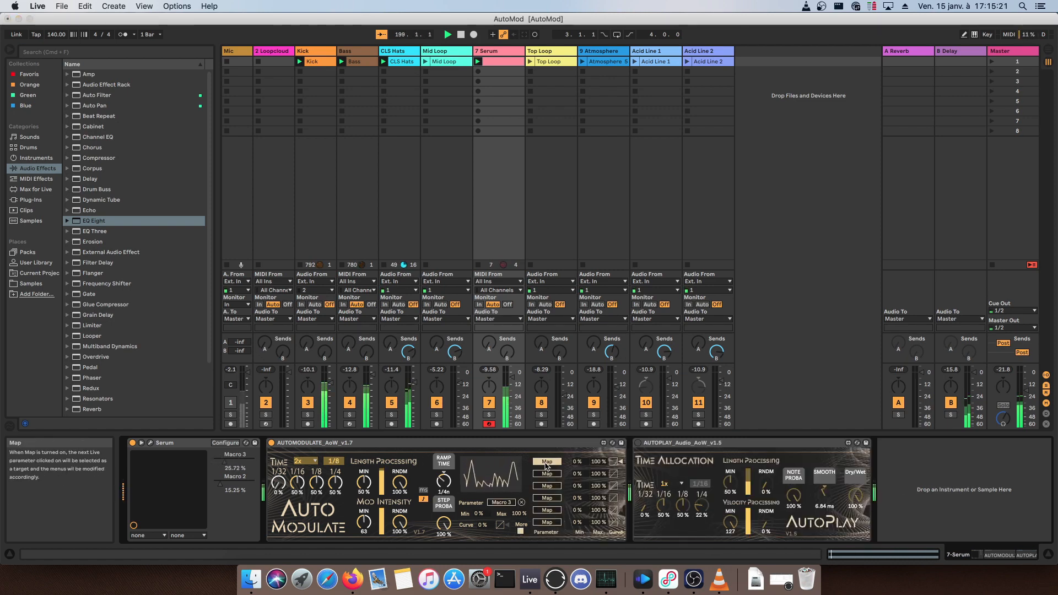
left_click(234, 480)
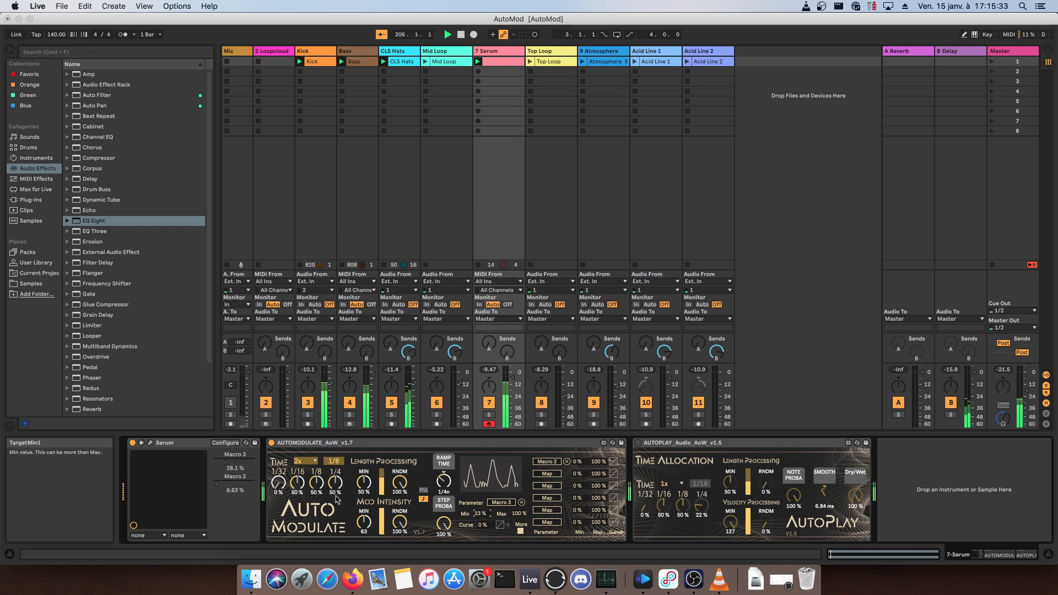
- Check Serum's interface, closing it again, and set AutoModulate's Macro 3 minimum to 44% and ramp time to 1/8n
left_click(151, 442)
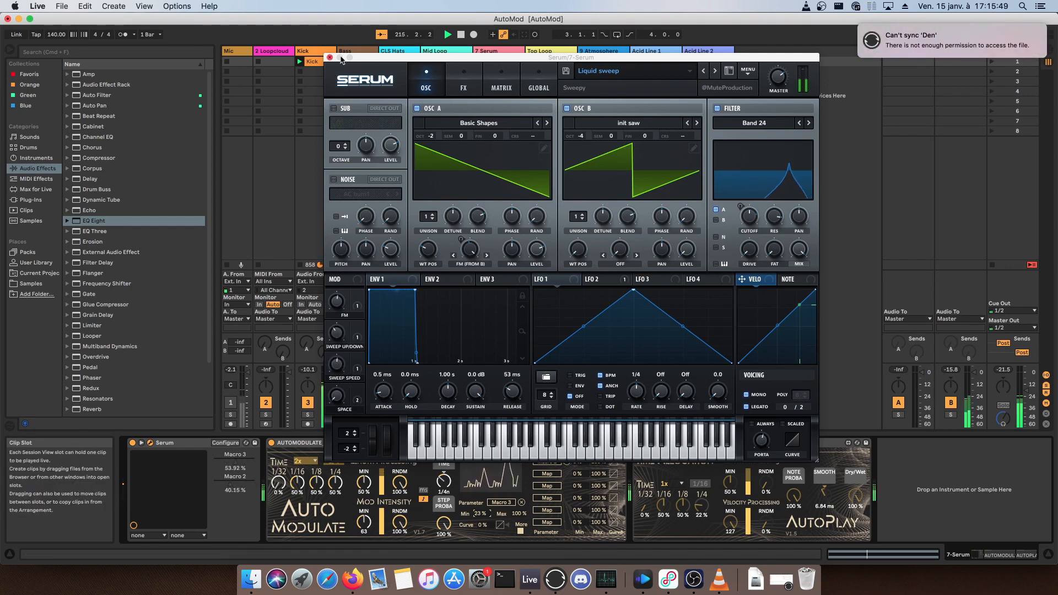
left_click(330, 58)
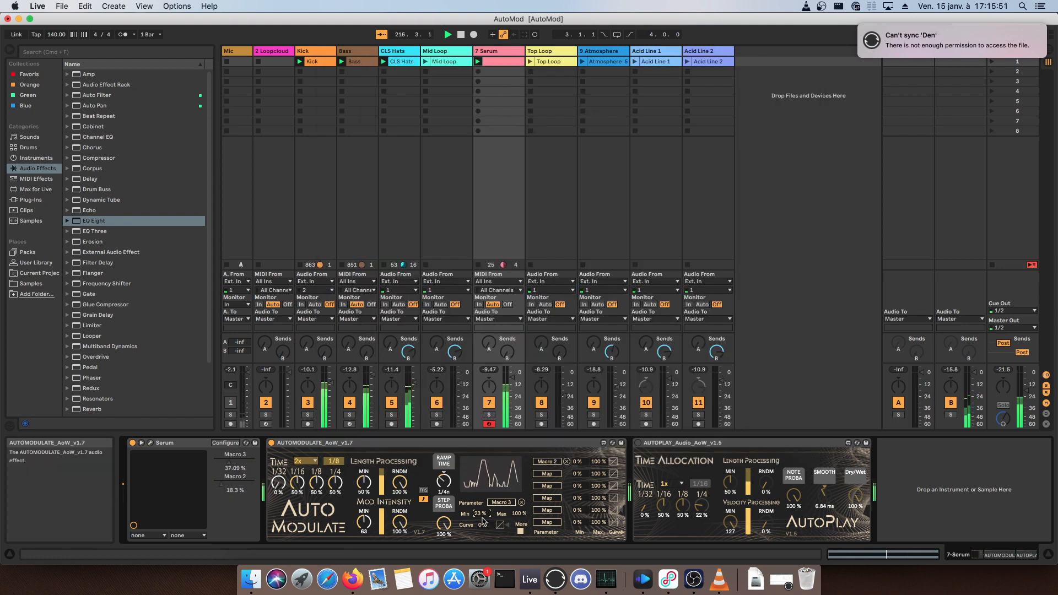
left_click_drag(482, 519, 482, 513)
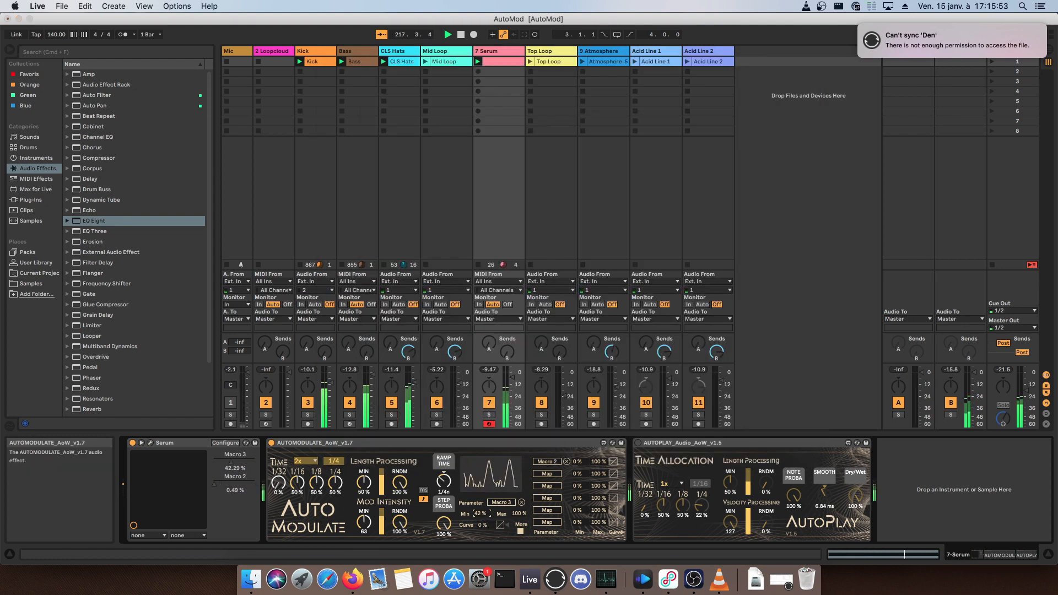
left_click_drag(481, 513, 482, 511)
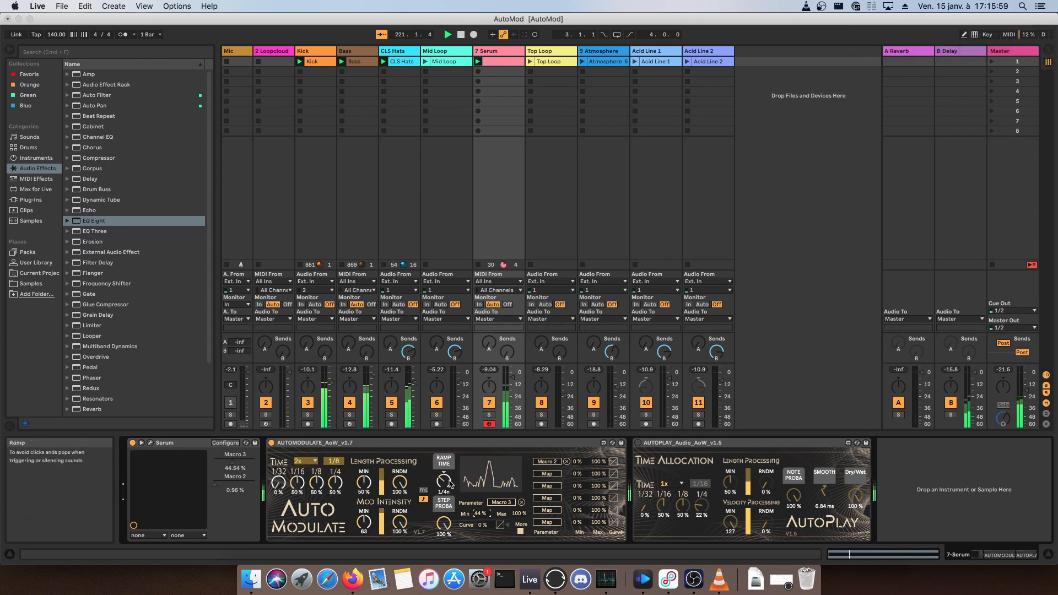
left_click_drag(443, 481, 443, 486)
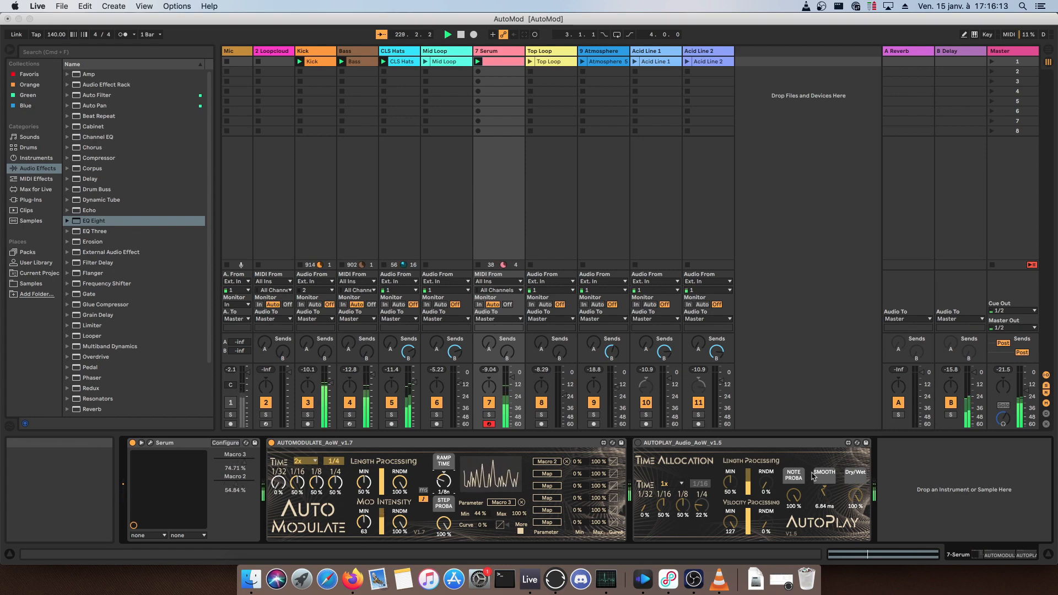
- Activate AutoPlay on the 7 Serum track and raise the track's send to B Delay
left_click(639, 444)
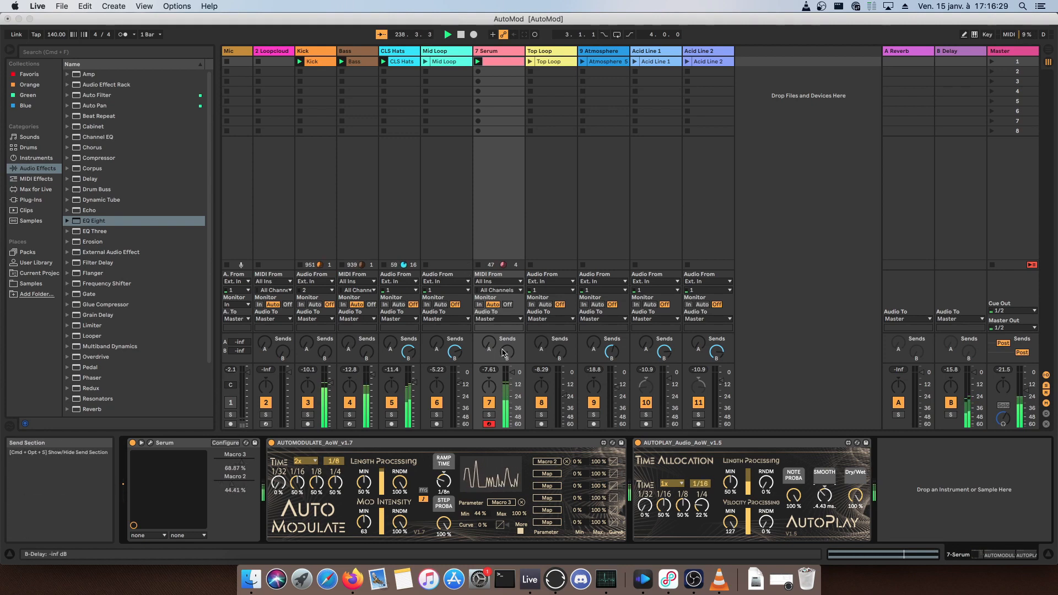
left_click_drag(508, 356, 508, 347)
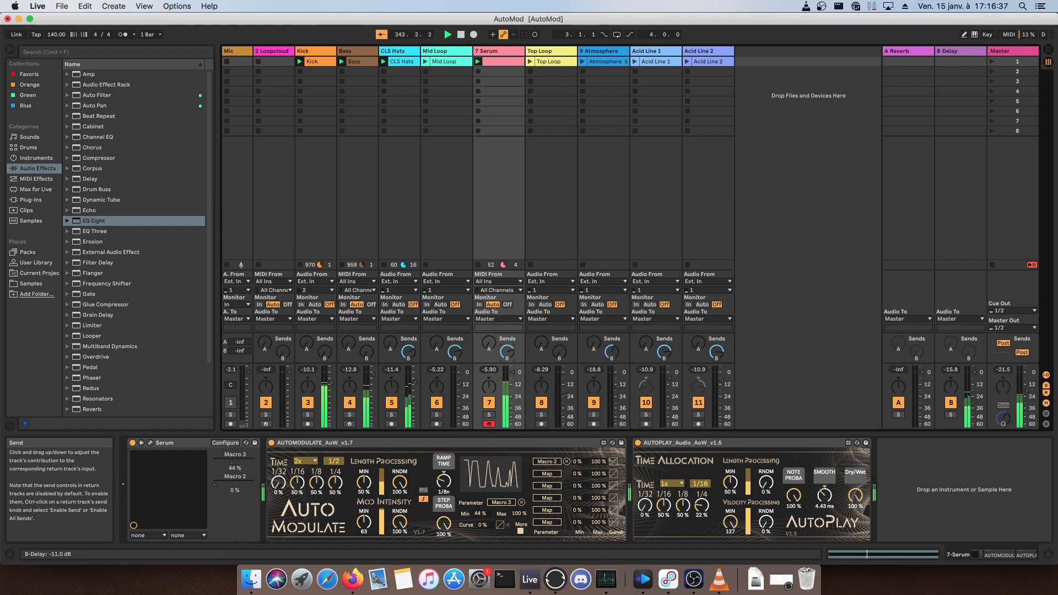
left_click_drag(507, 352, 507, 350)
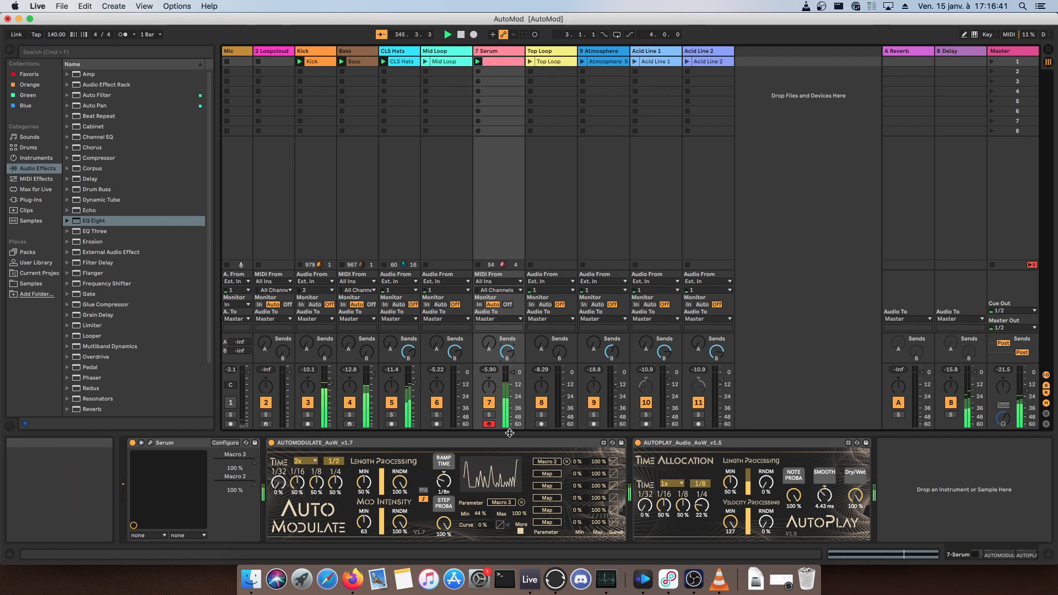
- Search the browser for flanger and add the Flanger effect after AutoPlay on the 7 Serum track
left_click(53, 51)
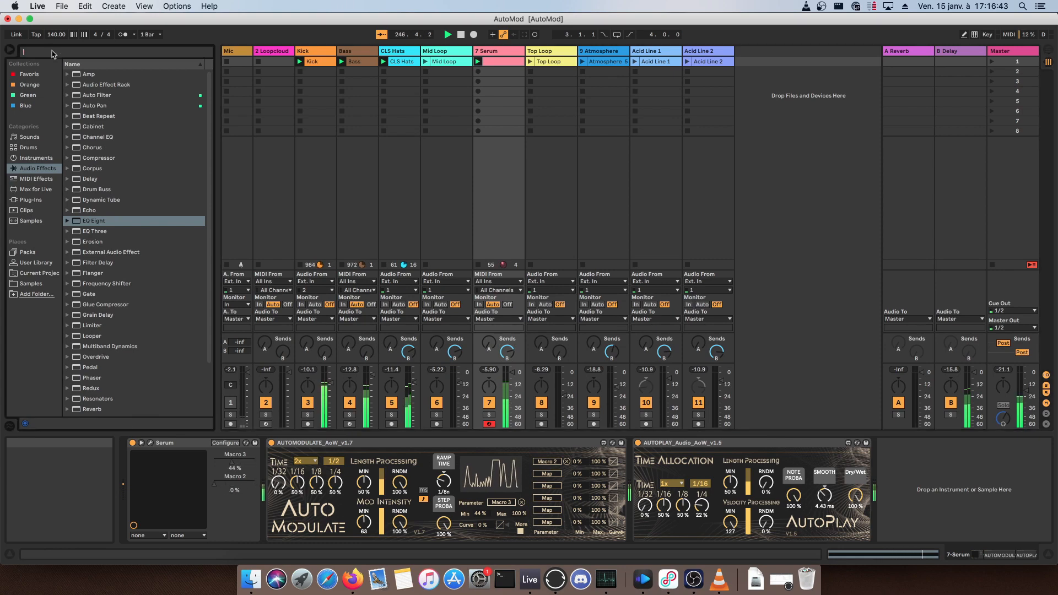
type("flanger")
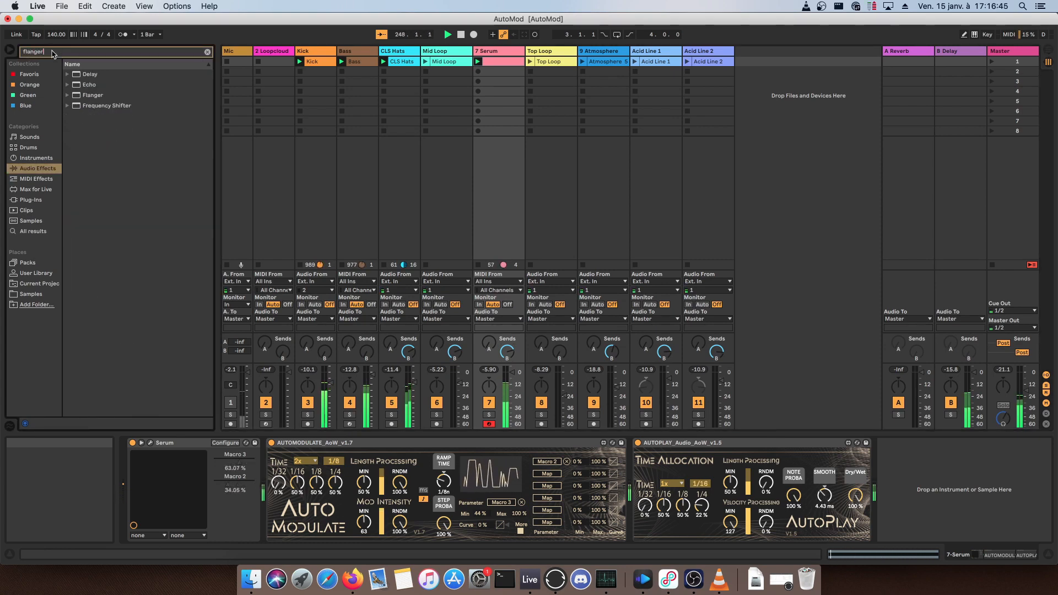
left_click(93, 97)
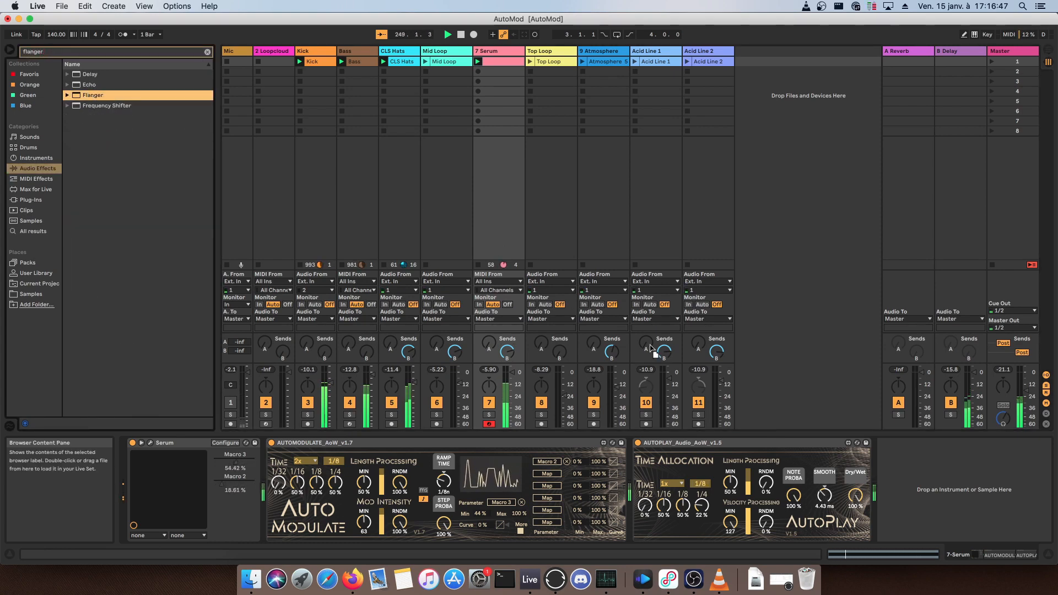
left_click_drag(651, 348, 909, 501)
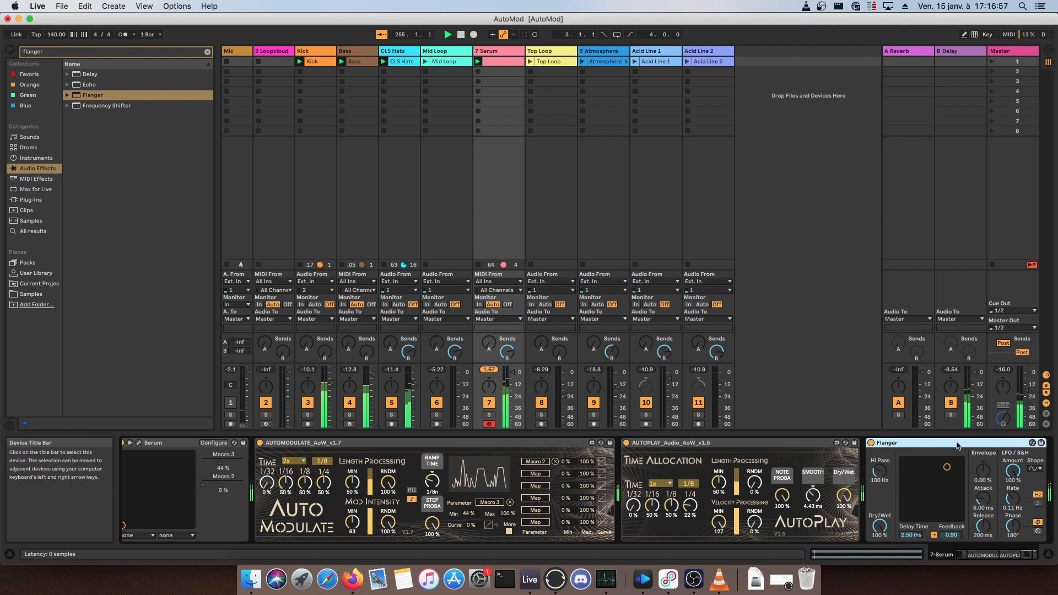
scroll(953, 461, "right", 3)
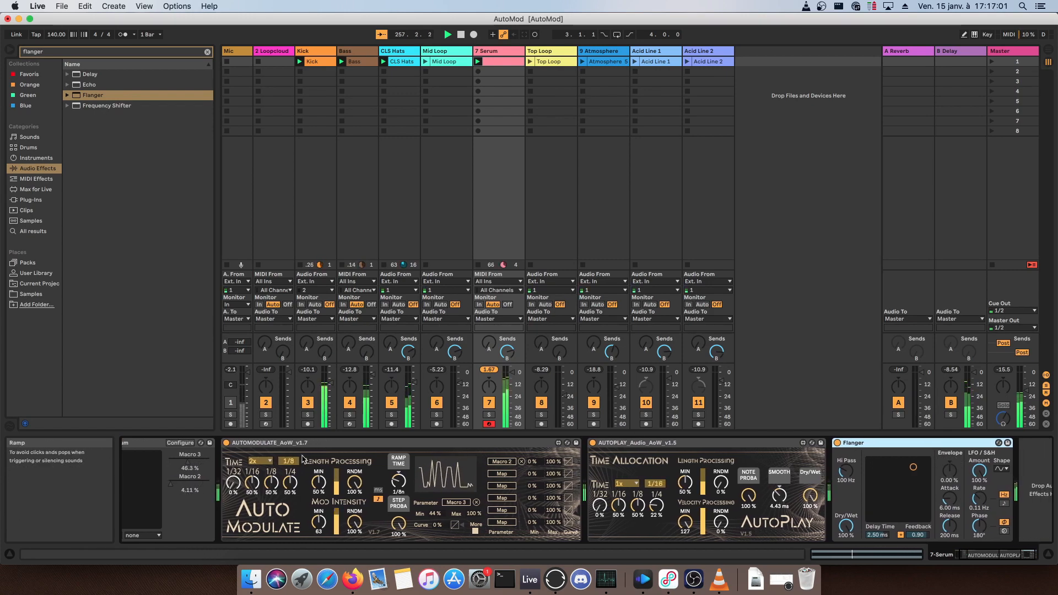
- Bypass AutoModulate, AutoPlay and Flanger on the 7 Serum track and reactivate all three to compare the sound
left_click(226, 443)
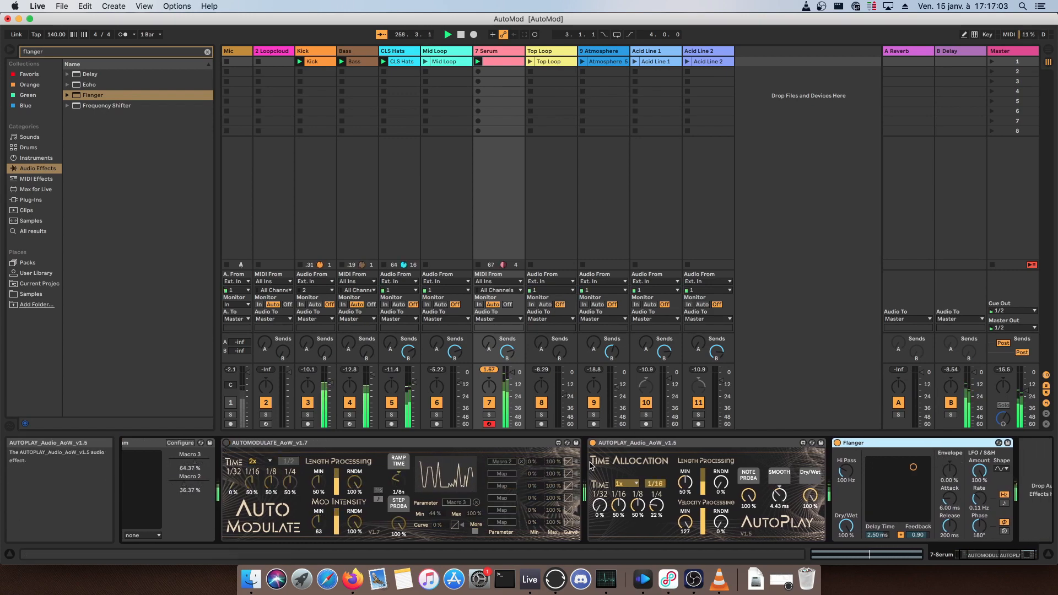
left_click(592, 445)
left_click(837, 443)
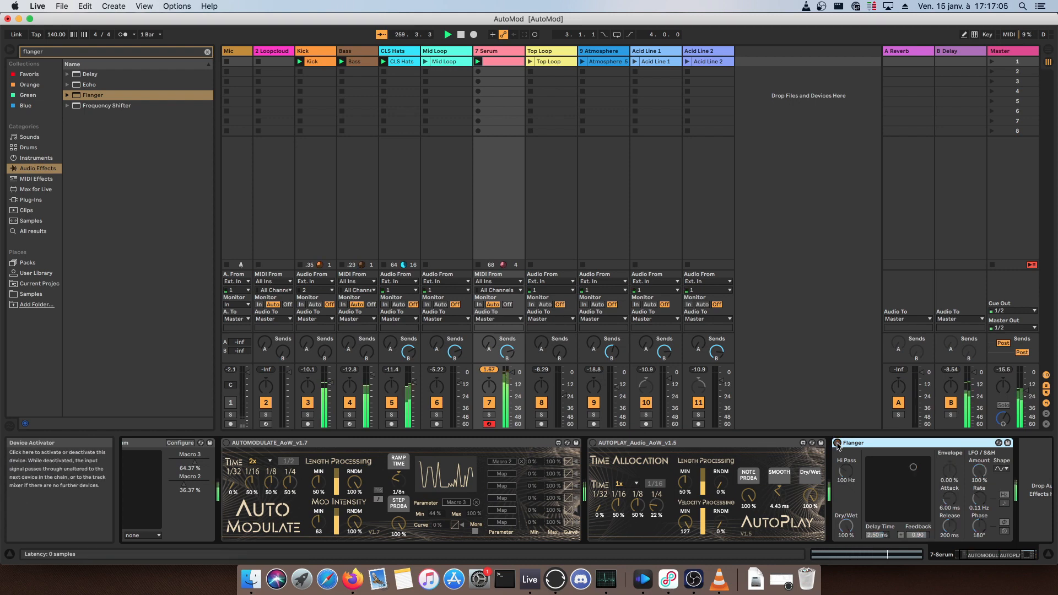
left_click(227, 443)
left_click(593, 443)
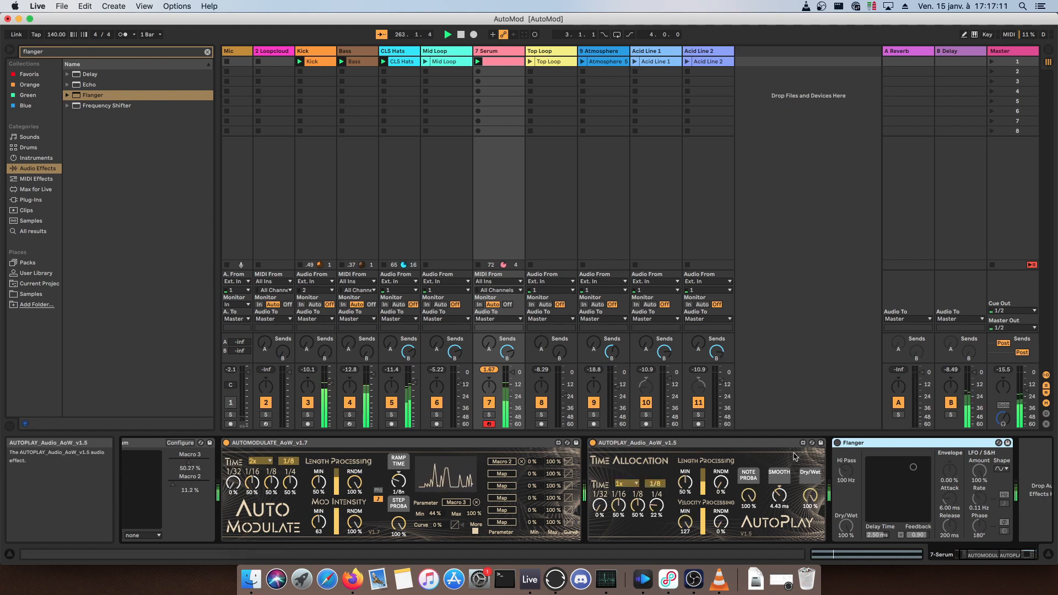
left_click(837, 443)
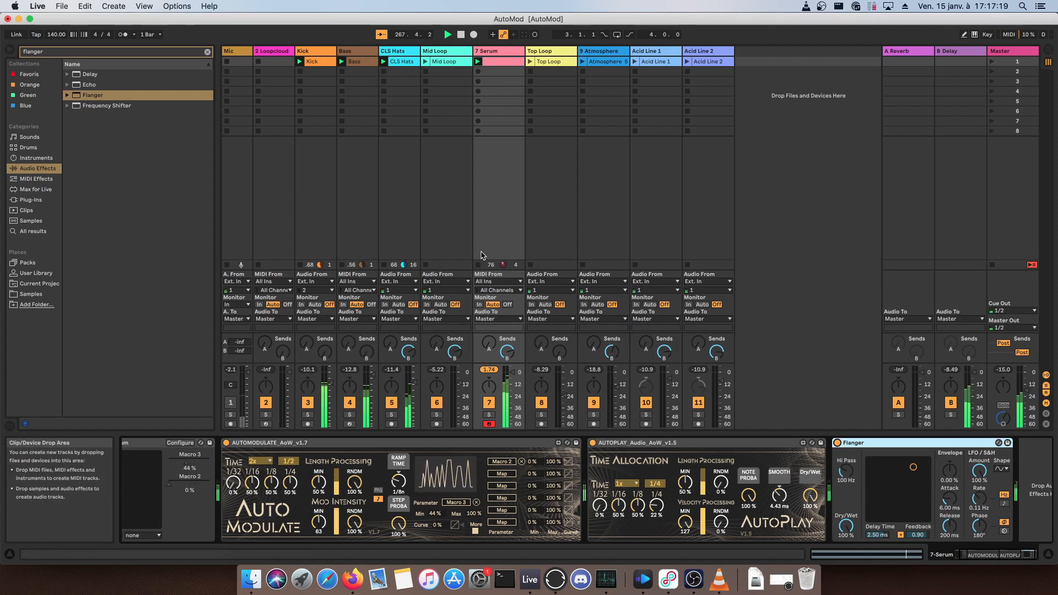
- Stop the 7 Serum clip, launch the Top Loop clip instead and activate that track's Auto Filter and AutoModulate
left_click(534, 65)
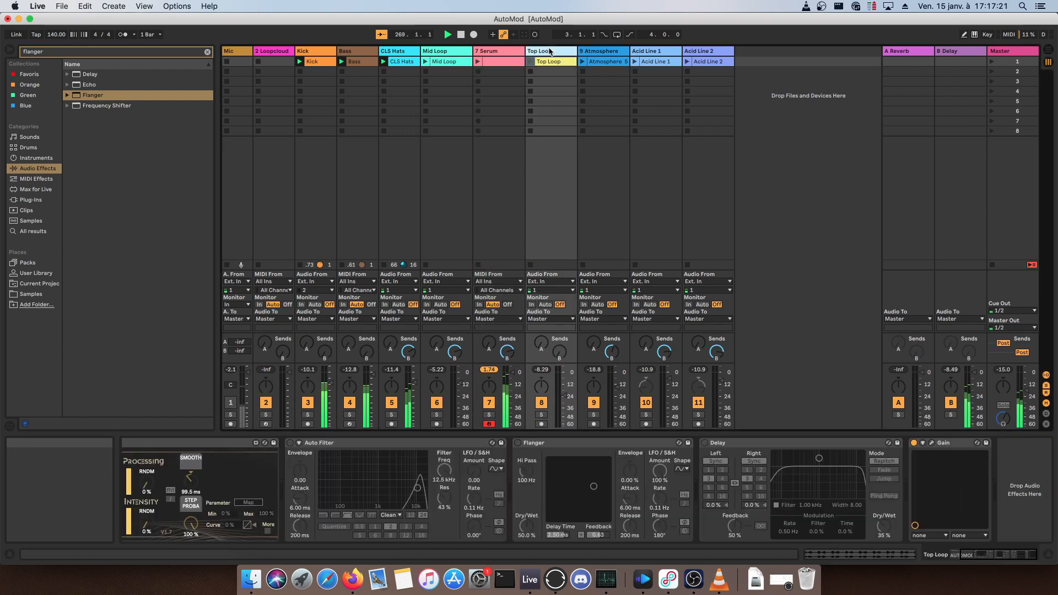
left_click(533, 63)
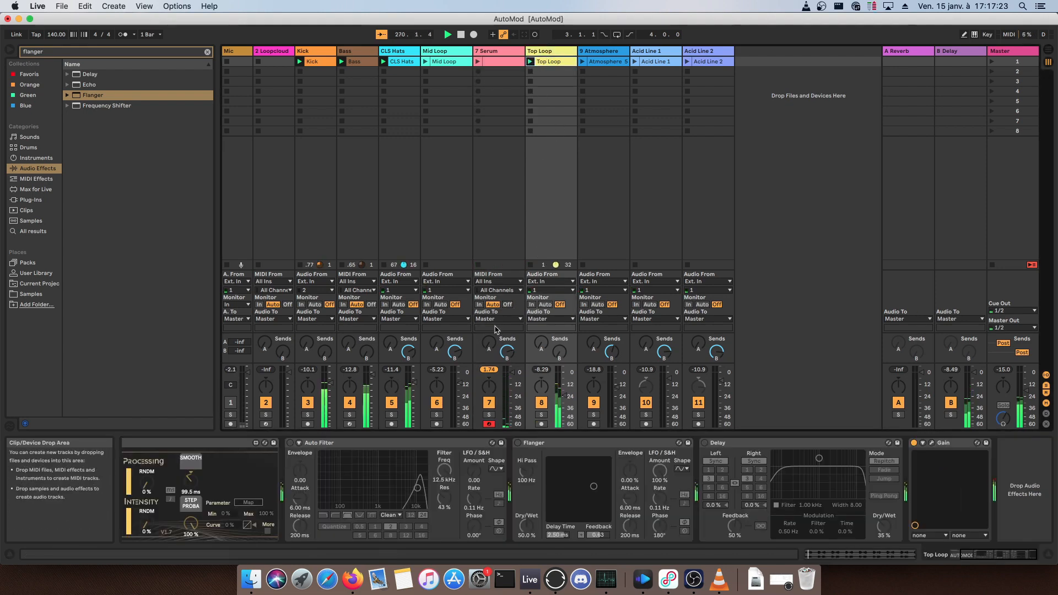
scroll(368, 502, "left", 5)
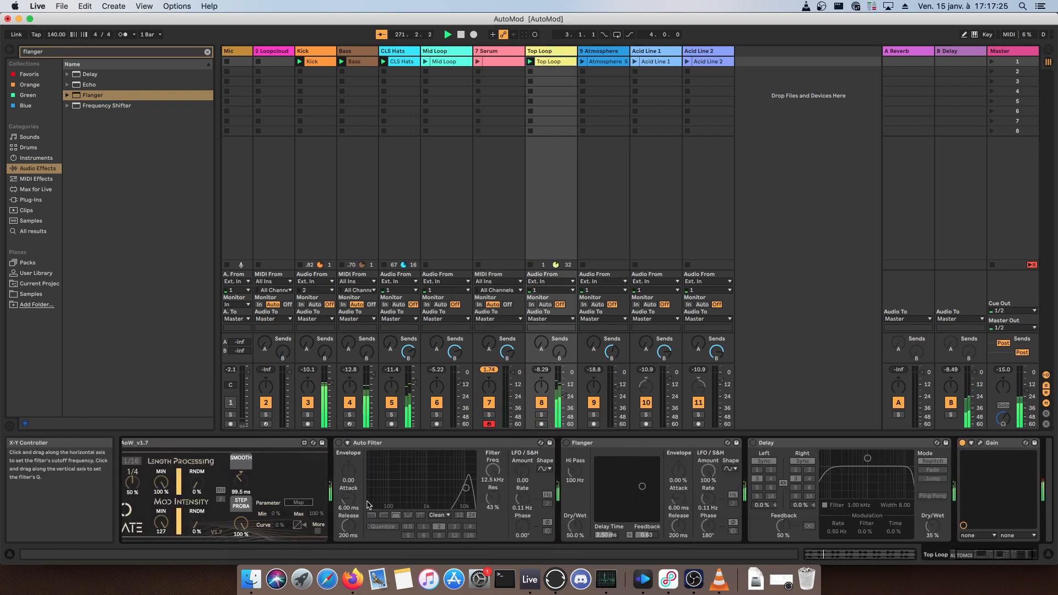
scroll(368, 503, "left", 2)
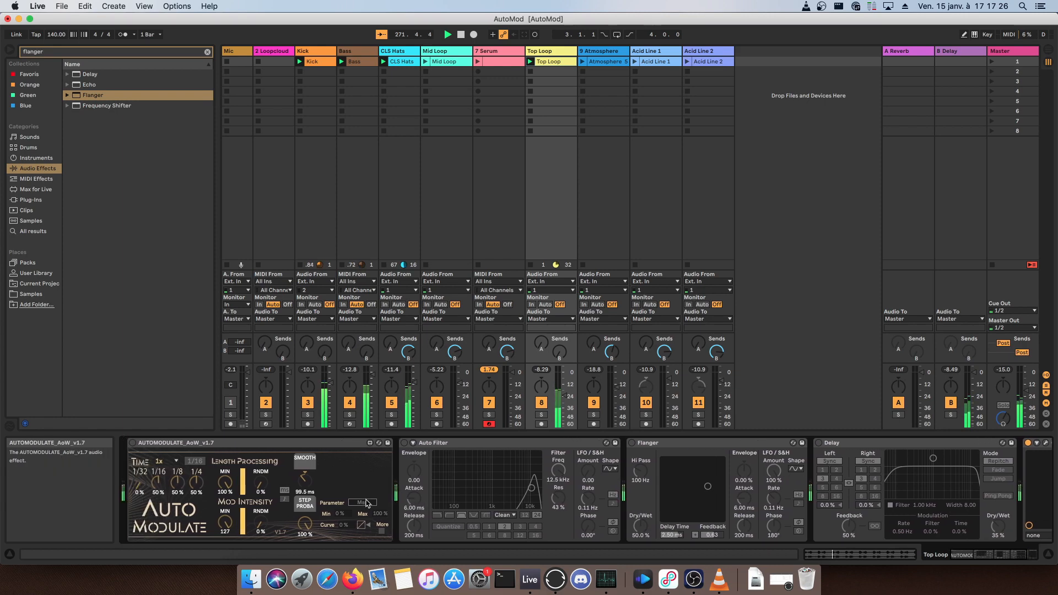
left_click(405, 444)
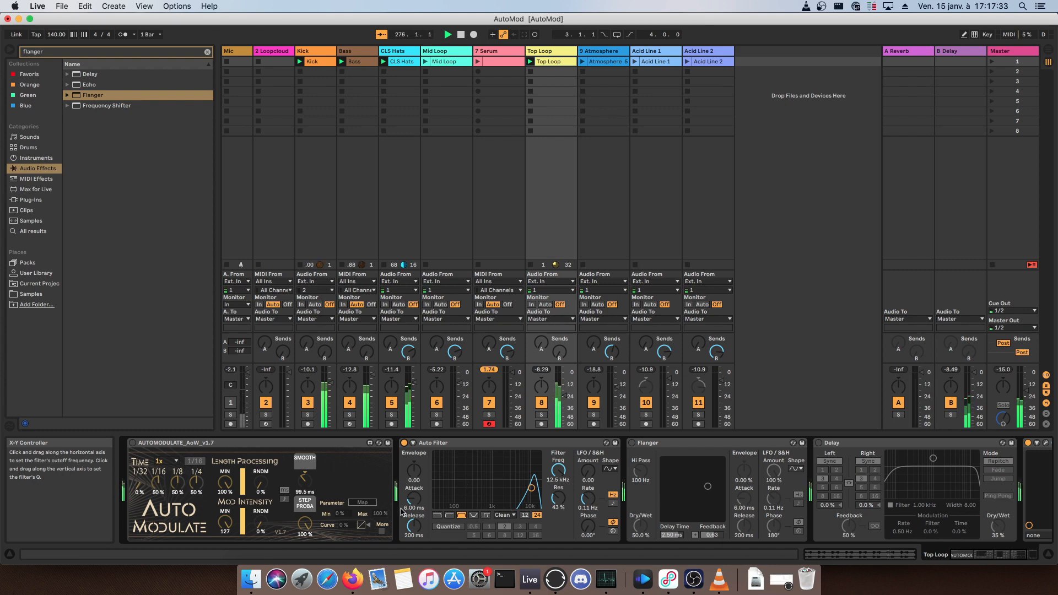
left_click(132, 443)
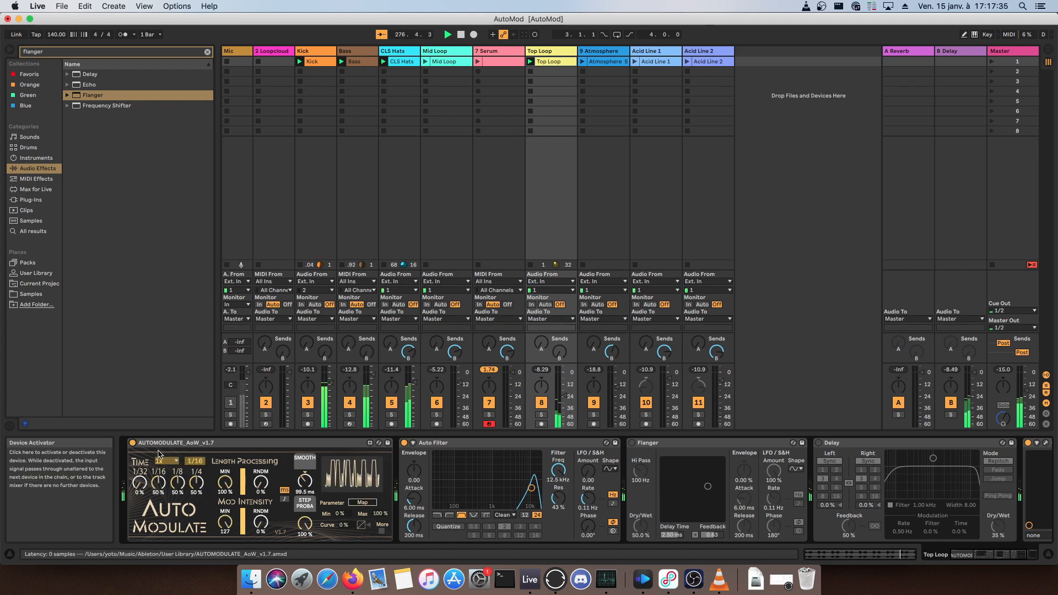
- Map AutoModulate to Auto Filter's Frequency with a range of 52% to 90% and set its time multiplier to 2x
left_click(364, 503)
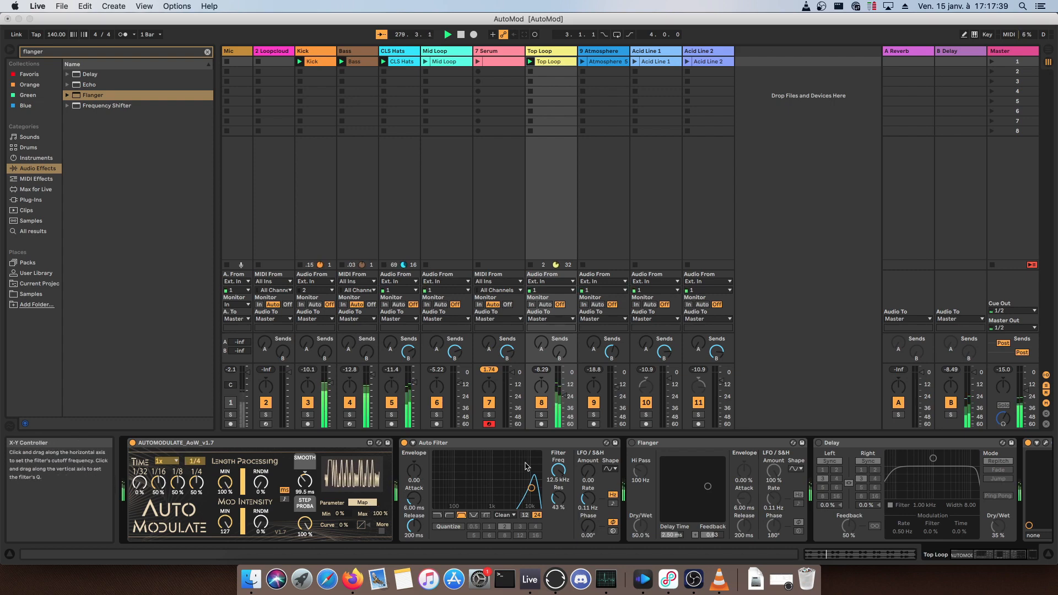
left_click(559, 472)
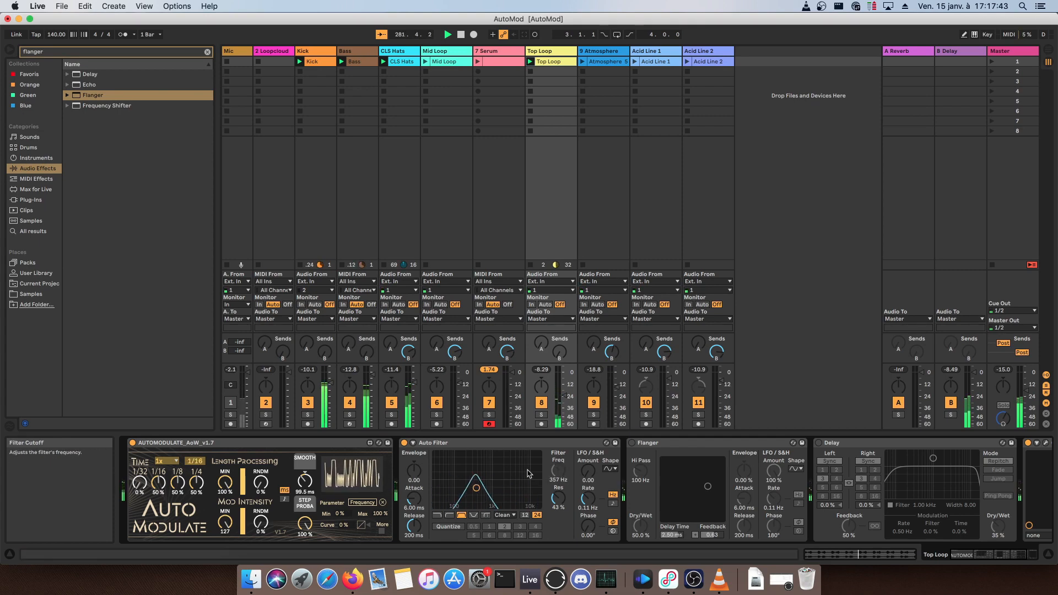
mouse_move(341, 515)
left_mouse_down()
mouse_move(342, 501)
mouse_move(380, 522)
mouse_move(344, 510)
left_mouse_up()
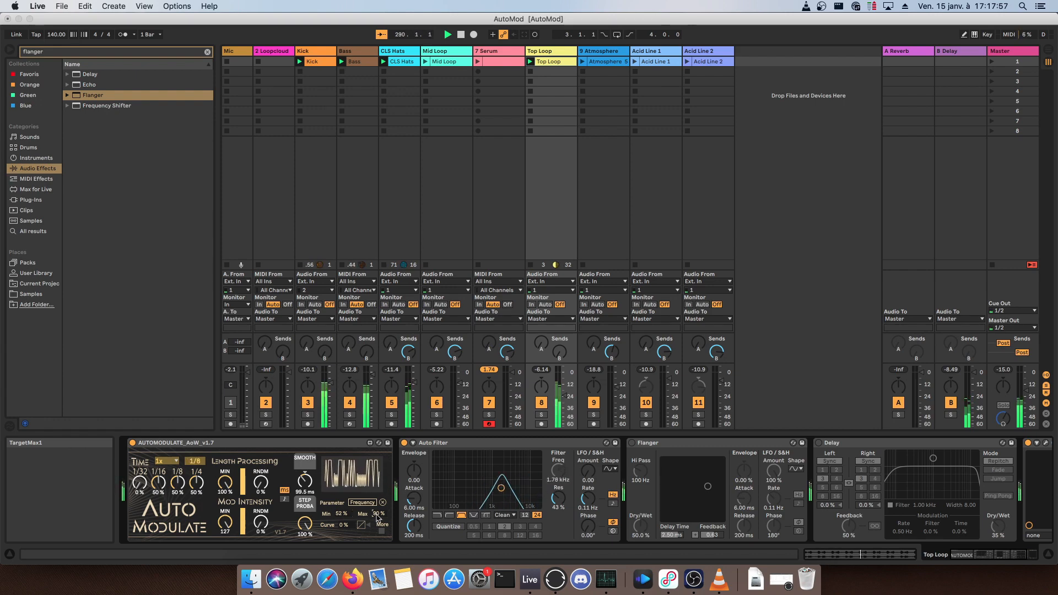
left_click(172, 462)
left_click(163, 483)
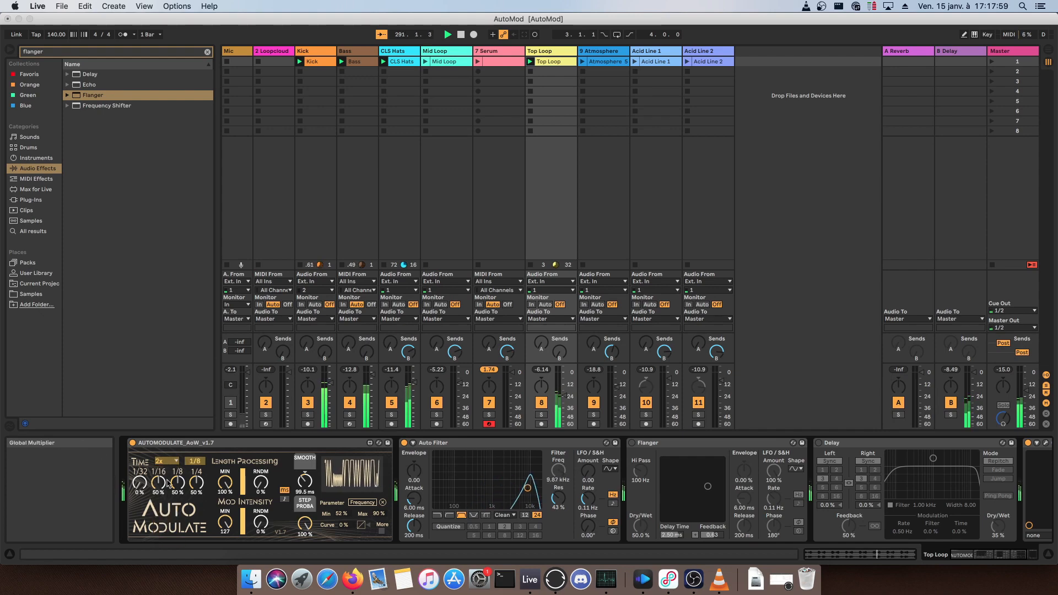
- Activate Flanger and Delay on the Top Loop track and raise the track's volume to -13.0 dB
left_click(632, 443)
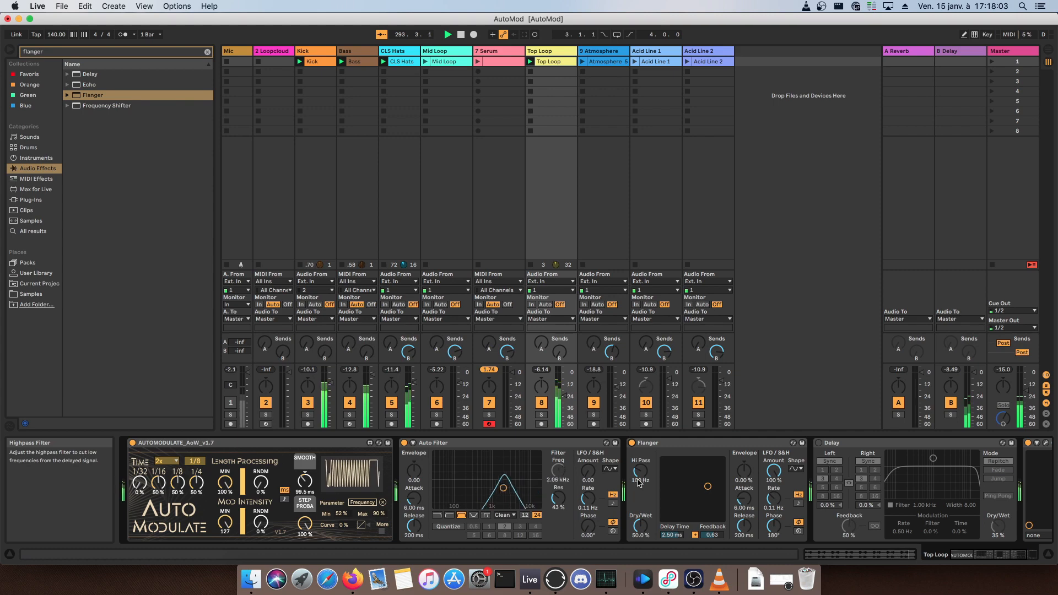
left_click(819, 443)
scroll(884, 471, "right", 3)
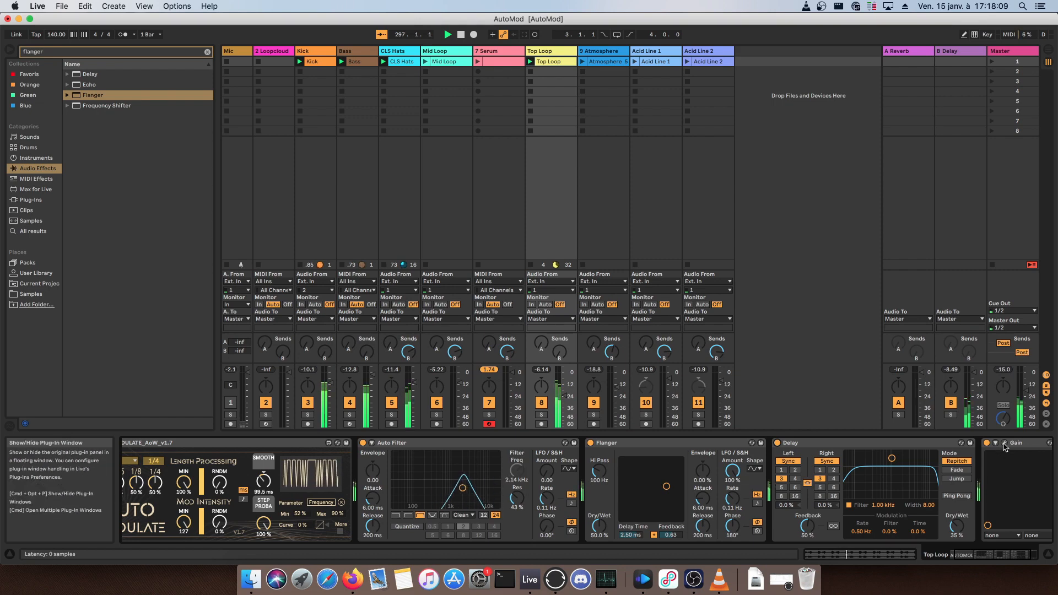
left_click_drag(564, 390, 564, 385)
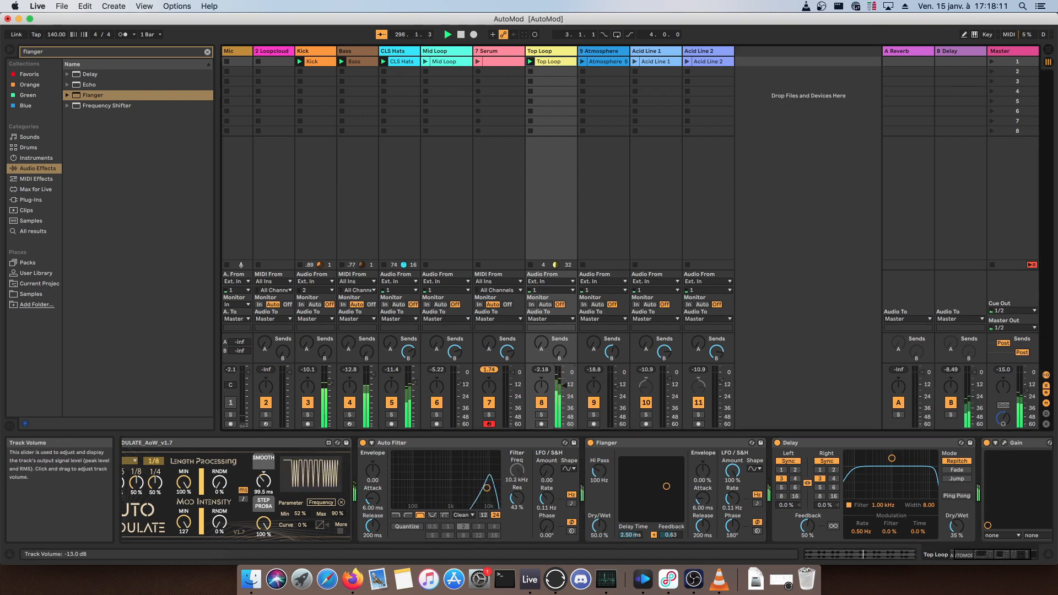
- Set the Top Loop AutoModulate's smooth time to 11.4 ms and its time multiplier to 1x
scroll(496, 497, "left", 1)
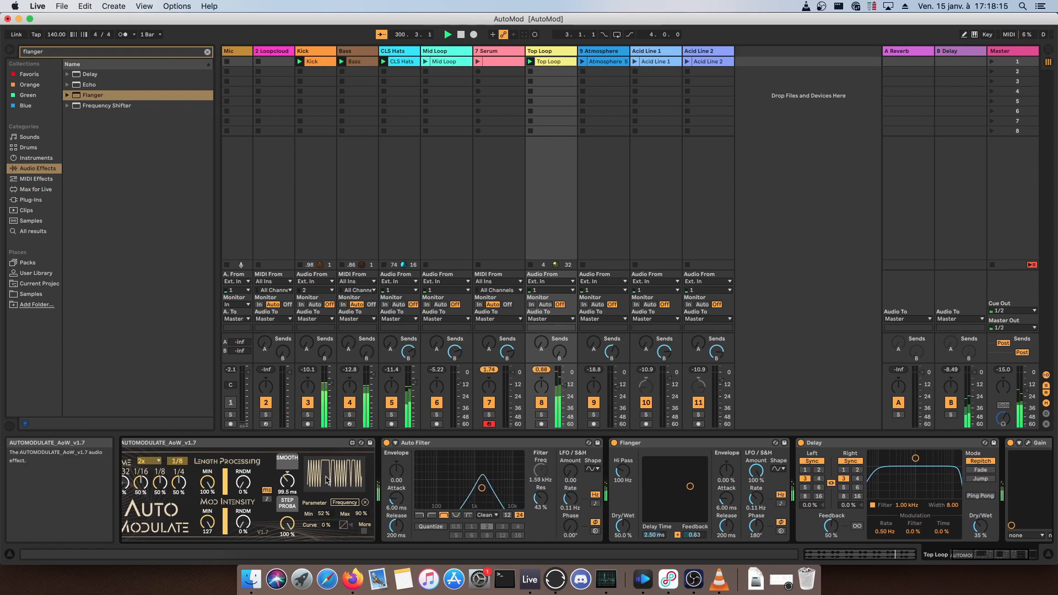
scroll(188, 495, "left", 1)
scroll(188, 495, "left", 1)
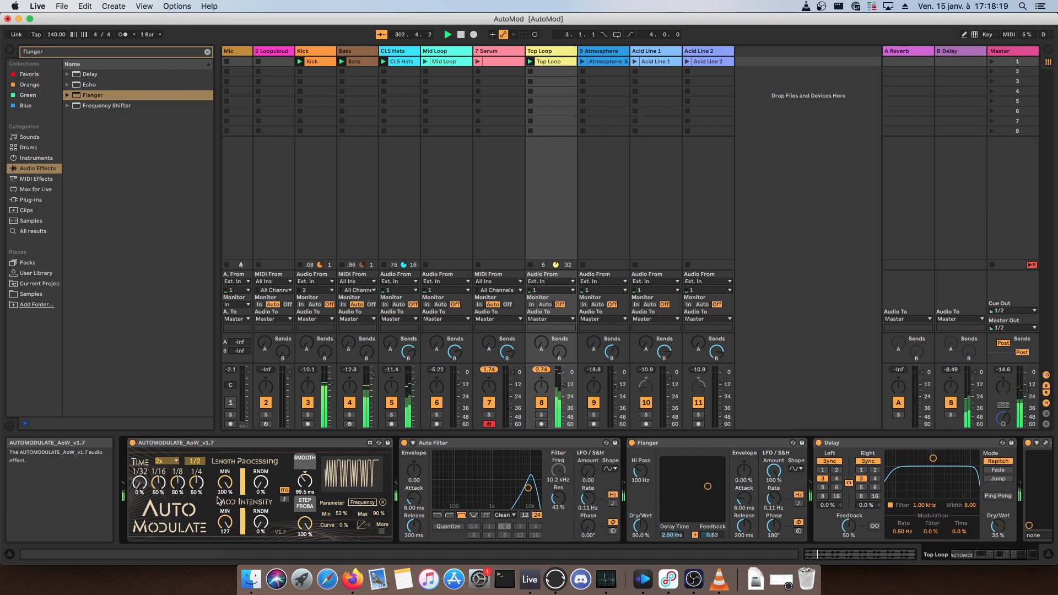
left_click_drag(304, 481, 305, 493)
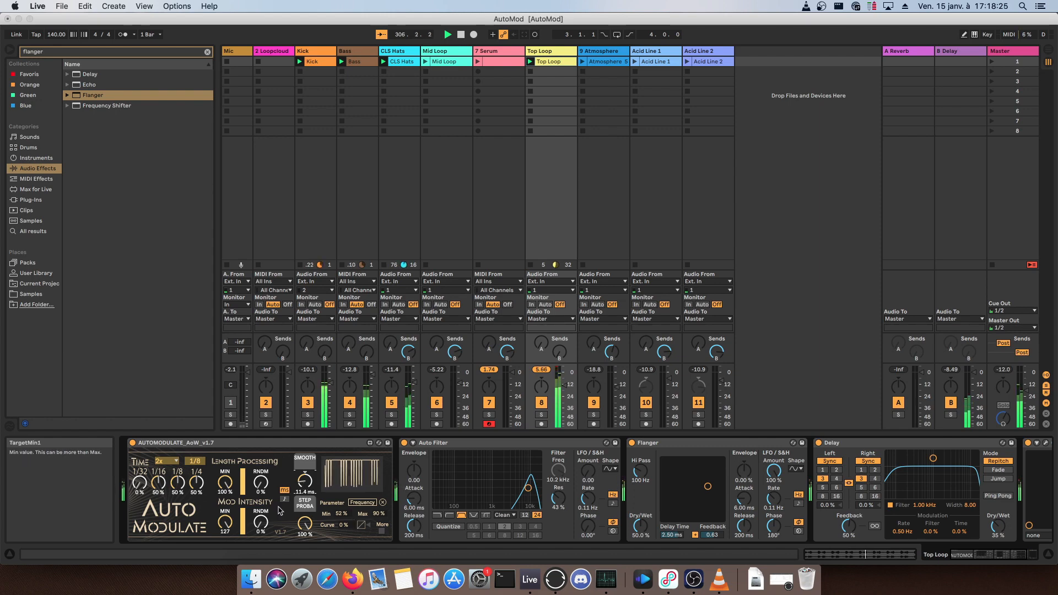
left_click(163, 462)
left_click(160, 472)
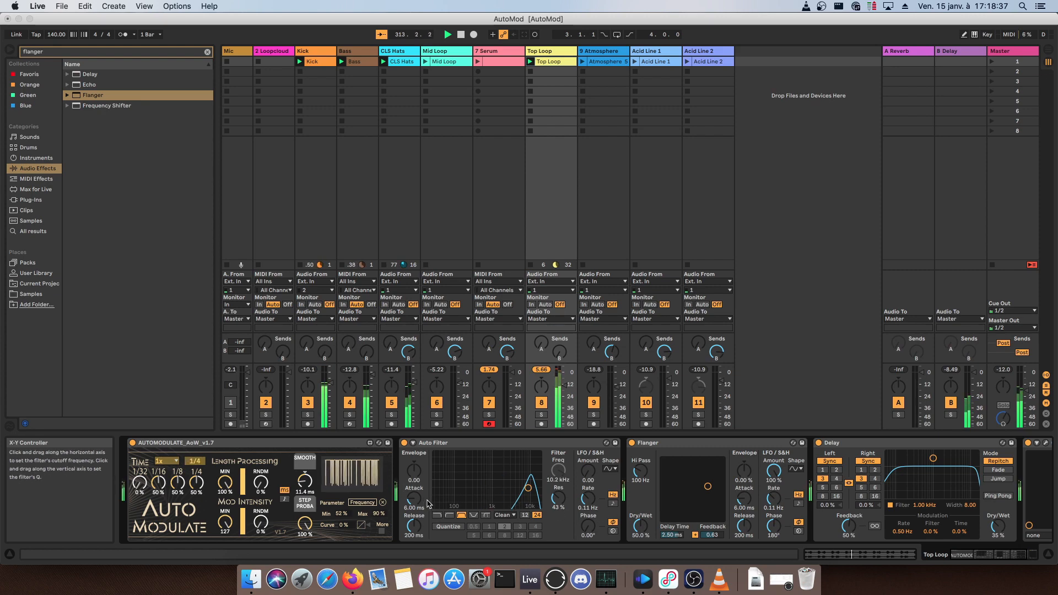
- Set the Top Loop Auto Filter's envelope attack to 4.13 ms and Flanger's dry/wet to 100%
left_click_drag(413, 499, 413, 505)
scroll(724, 515, "right", 3)
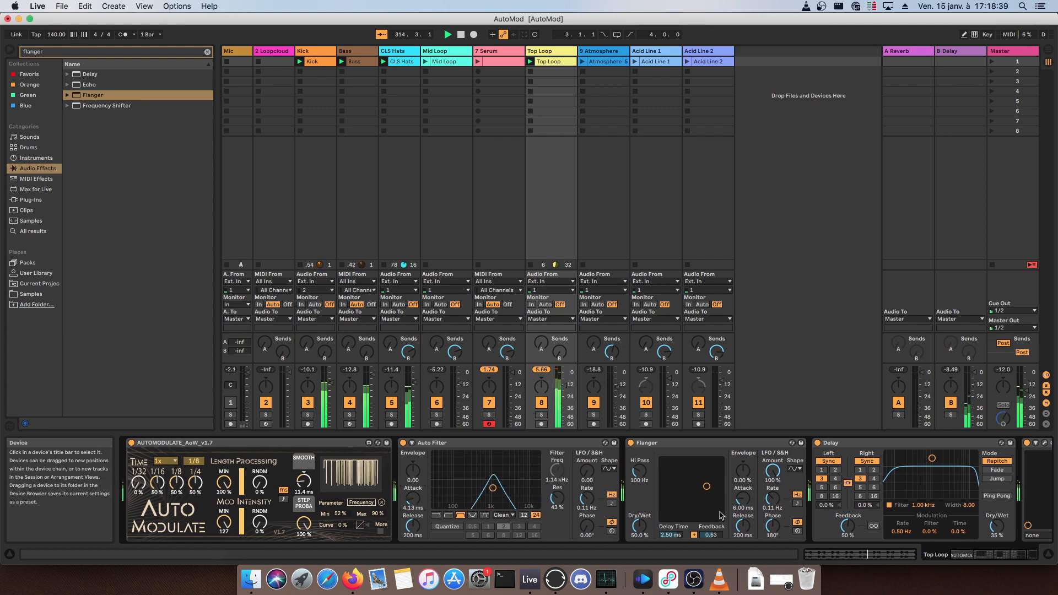
scroll(724, 515, "right", 2)
left_click_drag(592, 526, 592, 487)
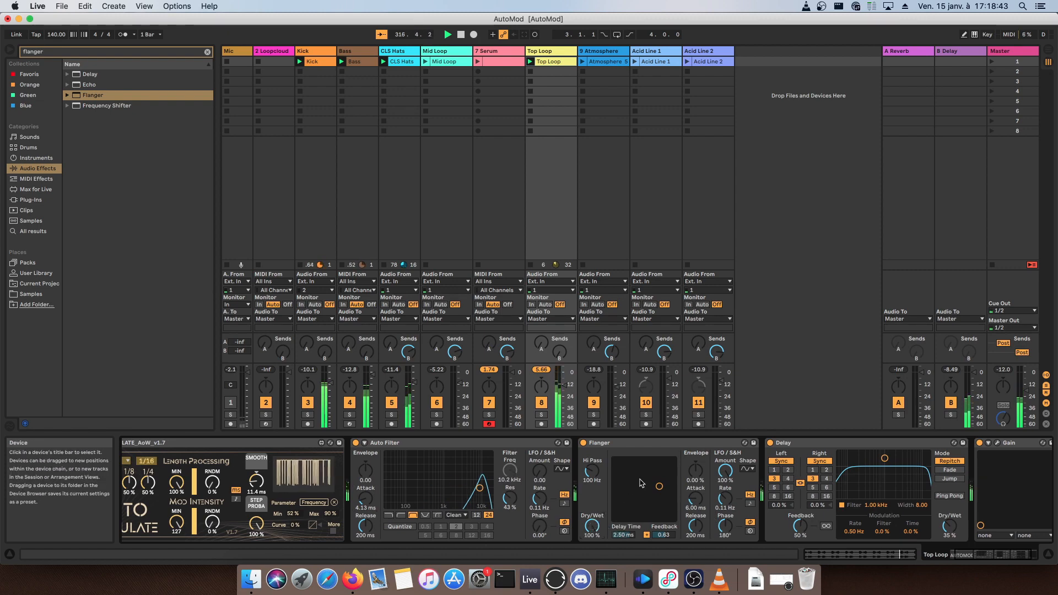
scroll(843, 485, "right", 1)
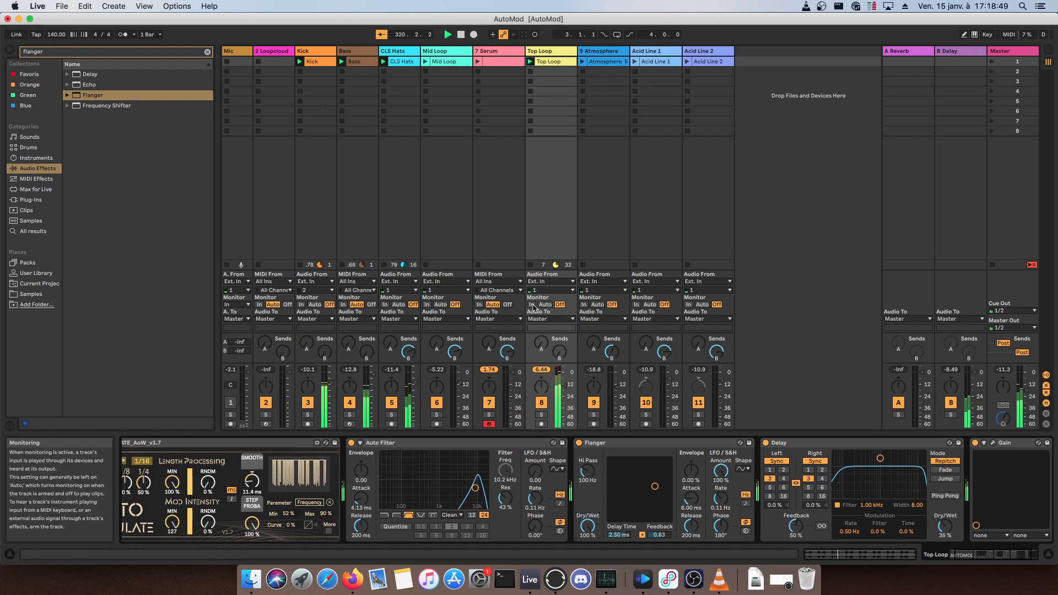
- Stop the Top Loop clip, launch the 9 Atmosphere clip and show the start of that track's device chain
left_click(594, 54)
left_click(583, 62)
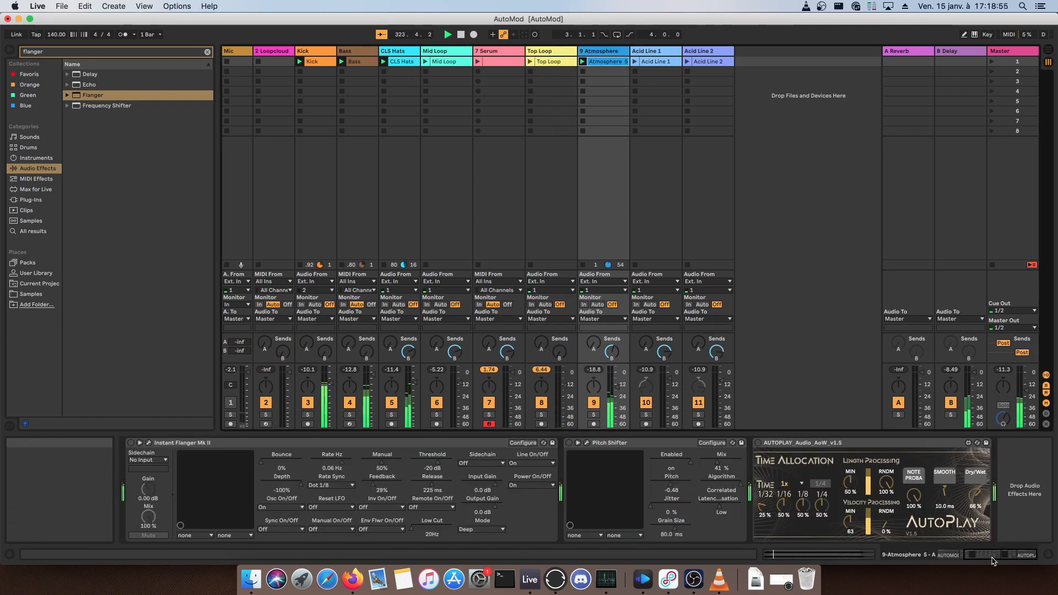
left_click(973, 558)
left_click_drag(973, 555, 942, 555)
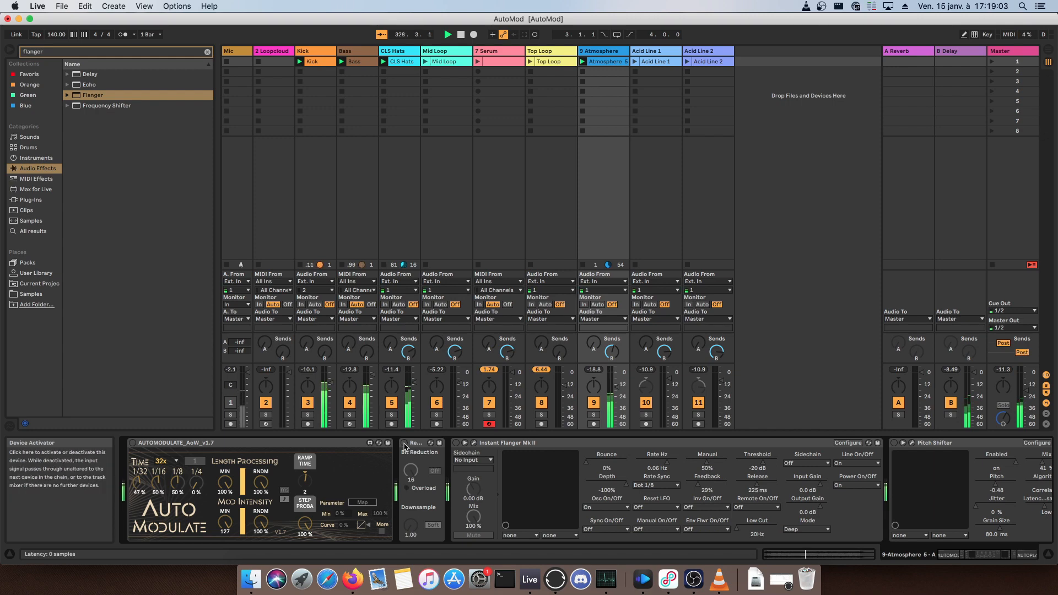
- Activate Redux, Instant Flanger Mk II and Pitch Shifter on the 9 Atmosphere track
left_click(404, 443)
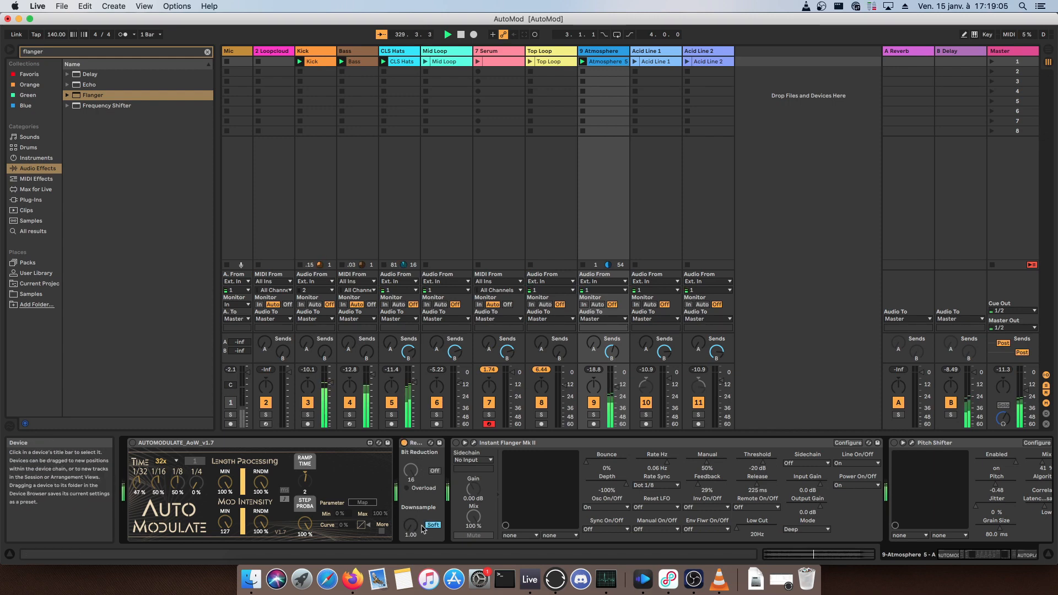
left_click(456, 443)
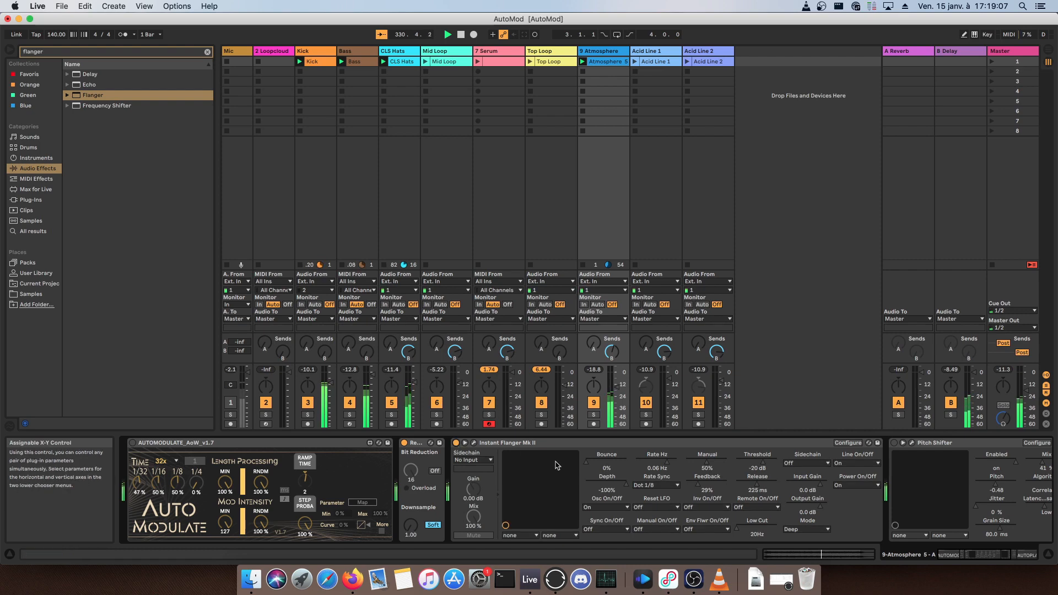
scroll(638, 479, "right", 5)
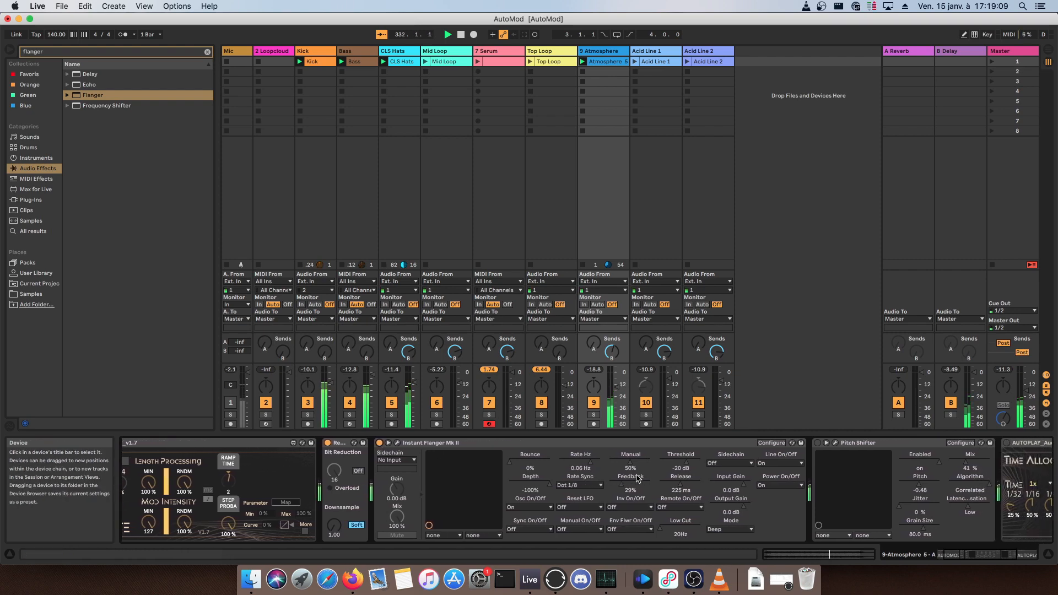
scroll(638, 478, "right", 4)
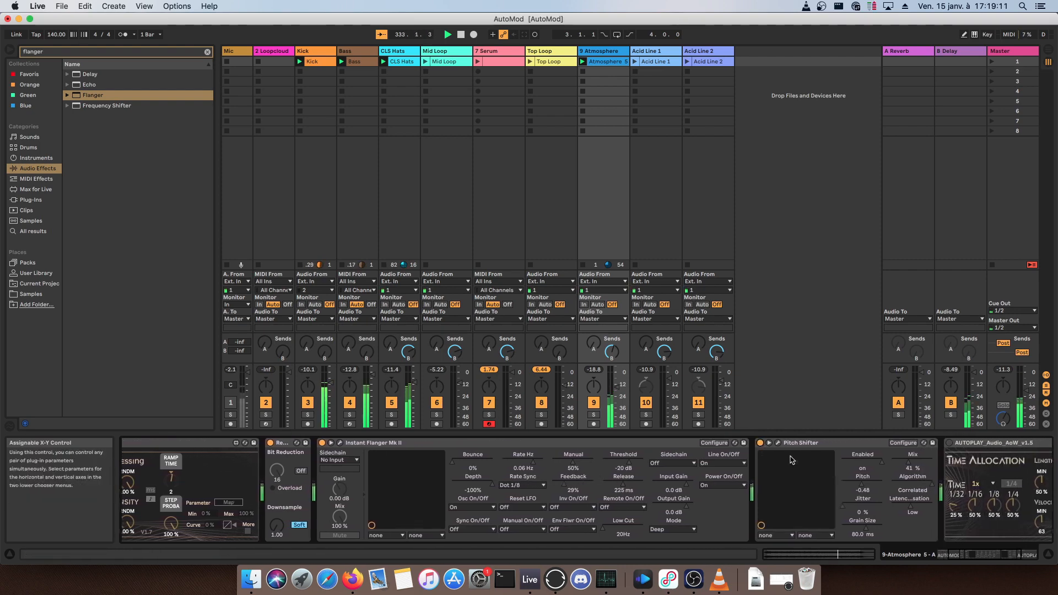
scroll(792, 460, "right", 4)
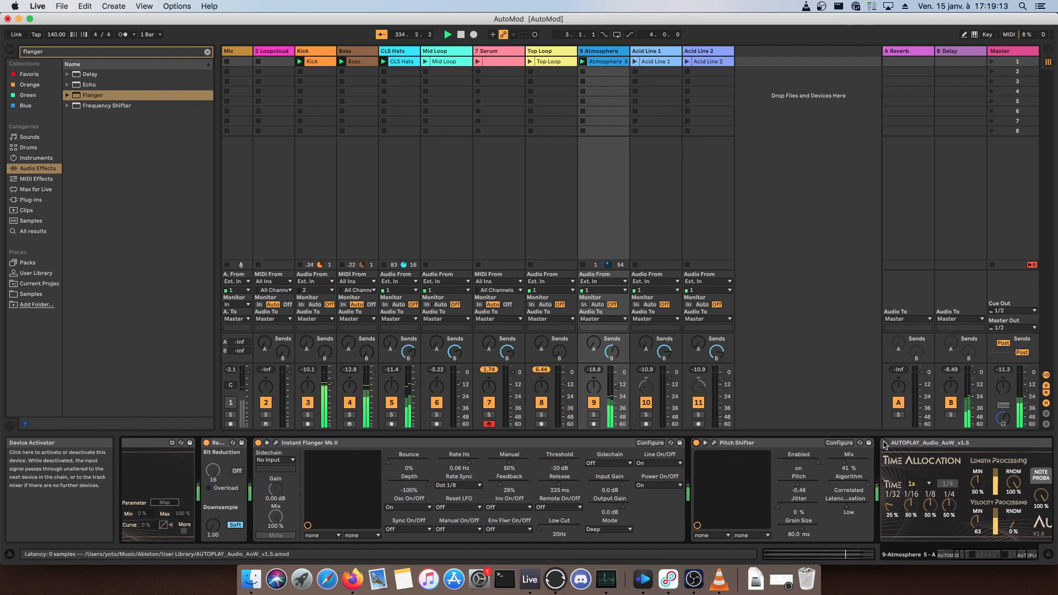
- Activate AutoModulate on the 9 Atmosphere track and map its main parameter to Redux's downsample amount
left_click_drag(998, 555, 976, 554)
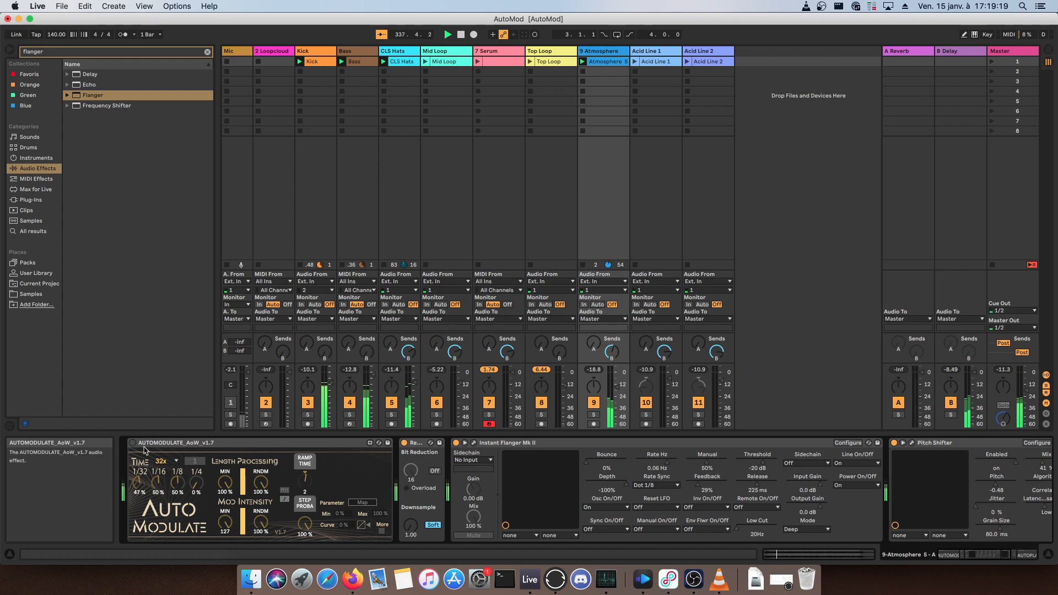
left_click(132, 442)
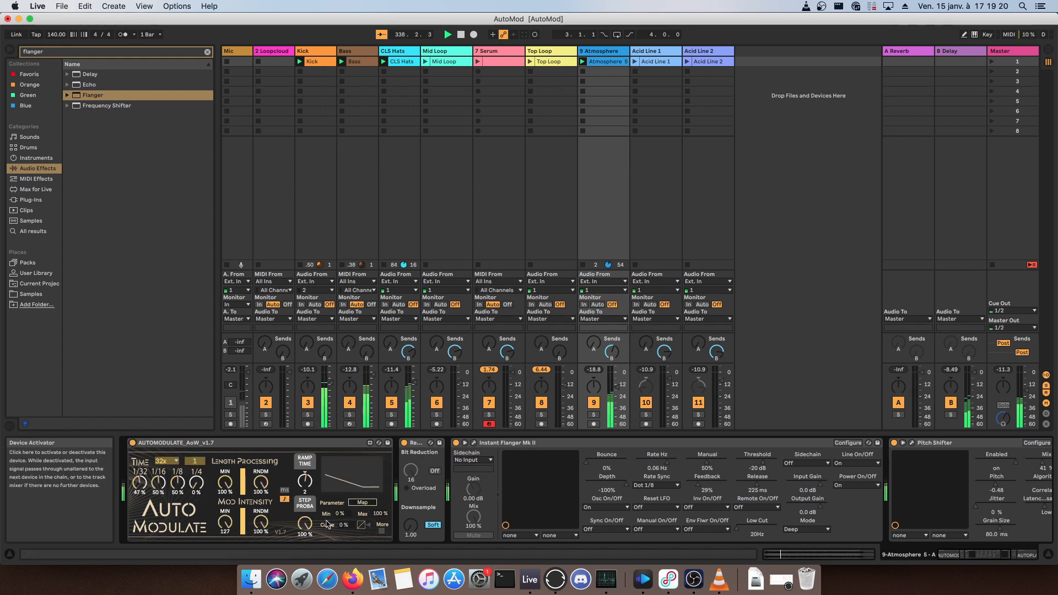
left_click(367, 504)
left_click(410, 525)
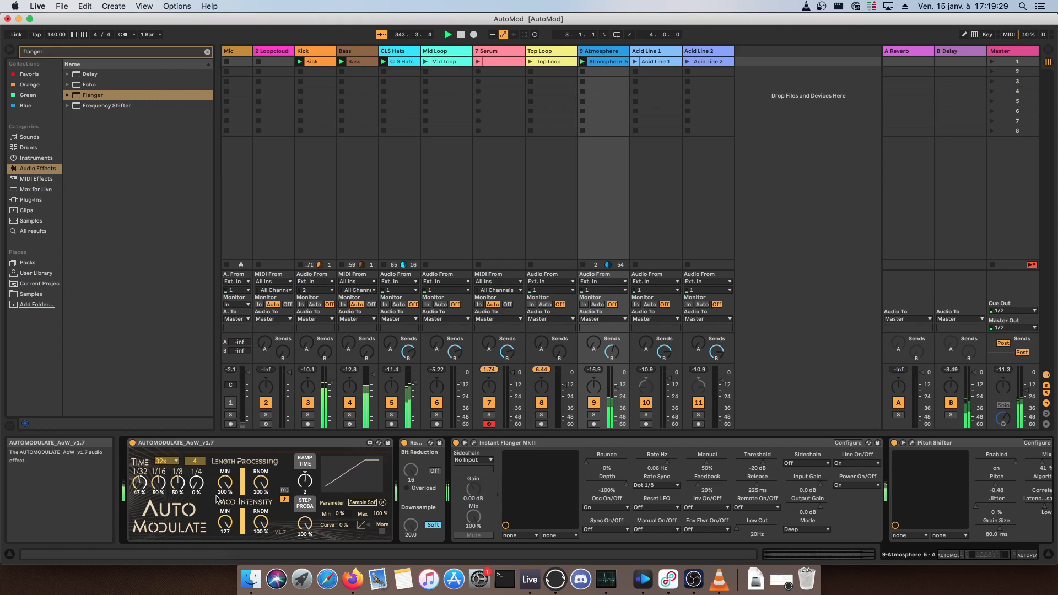
- Set the 9 Atmosphere AutoModulate's time multiplier to 4x and ramp time to 1/8n, and restart playback
left_click(173, 466)
left_click(165, 487)
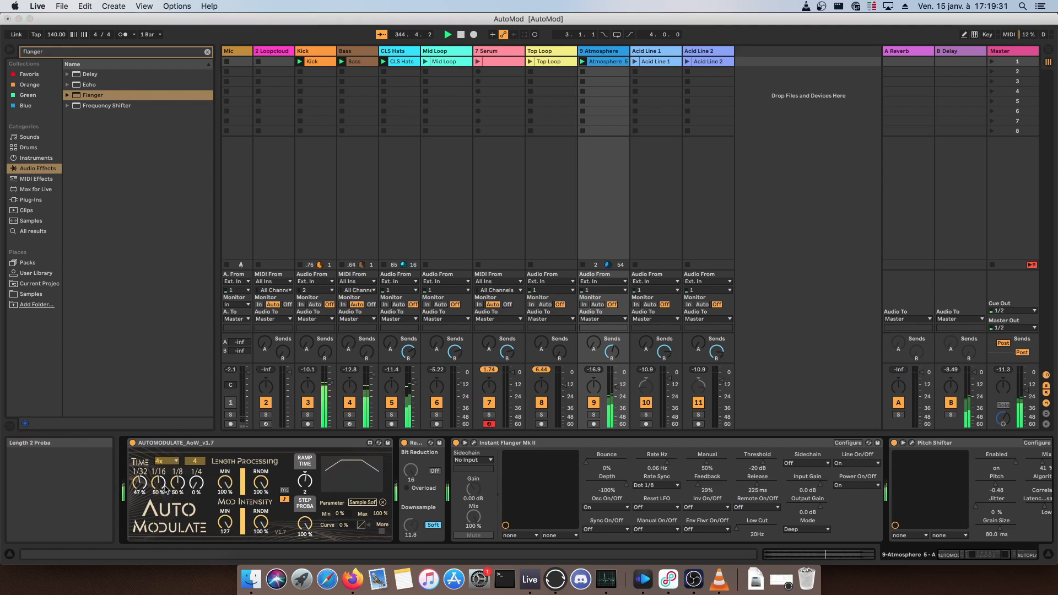
key("space")
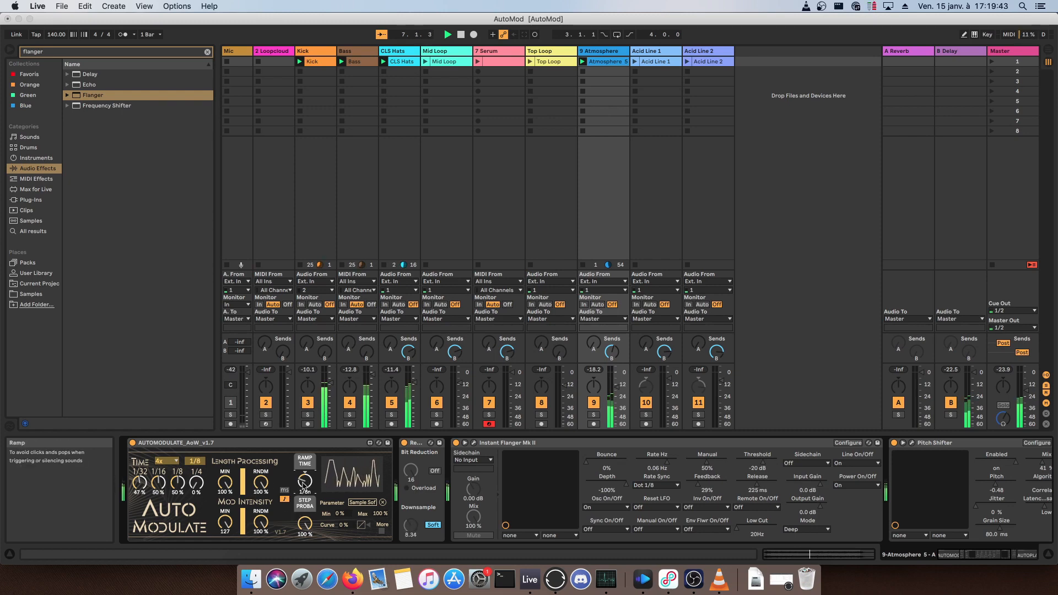
- Map AutoModulate's first extra slot to Instant Flanger's Feedback with a 27 % to 92 % range, and fold the flanger
left_click(381, 530)
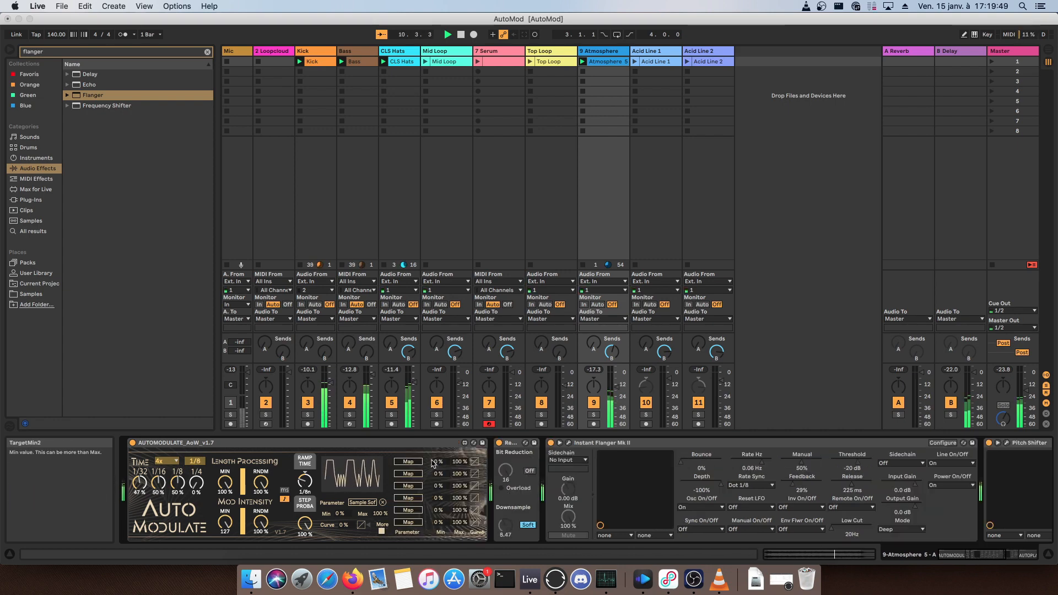
left_click(795, 486)
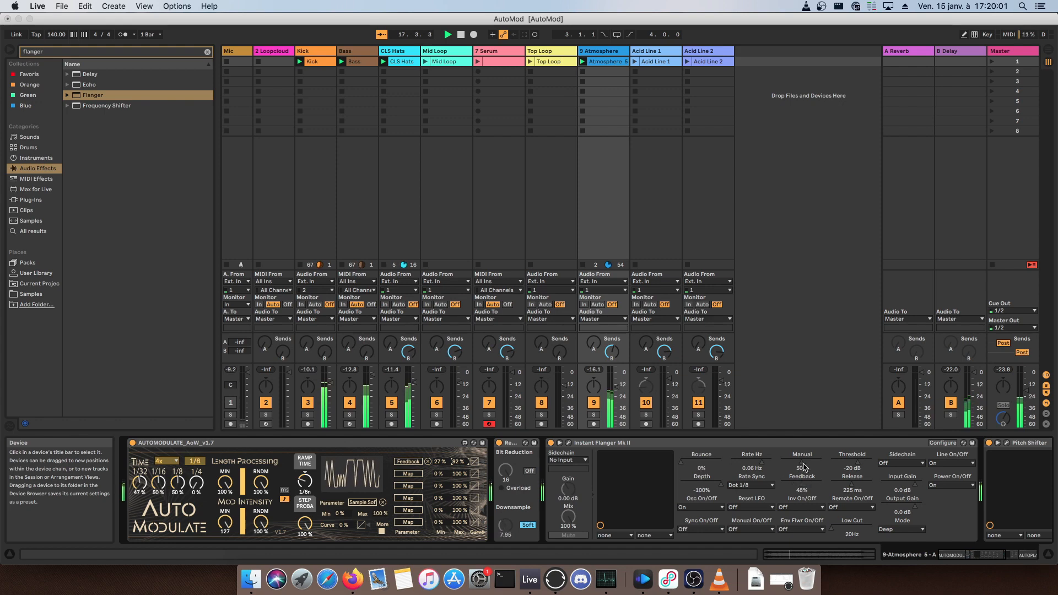
double_click(606, 443)
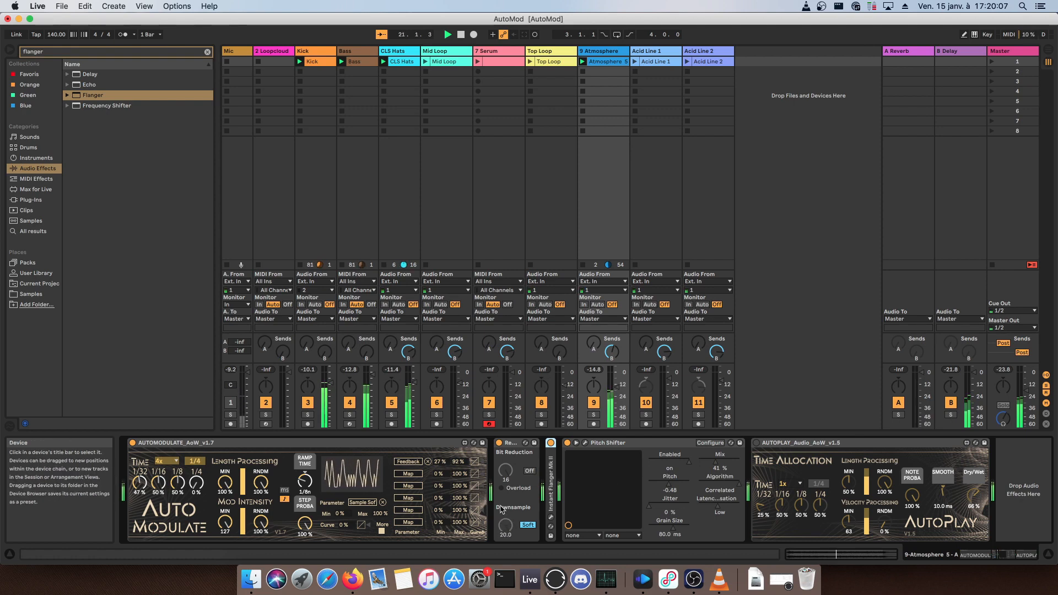
- Map AutoModulate's second extra slot to Pitch Shifter's Pitch with a 49 % to 51 % range
left_click(408, 474)
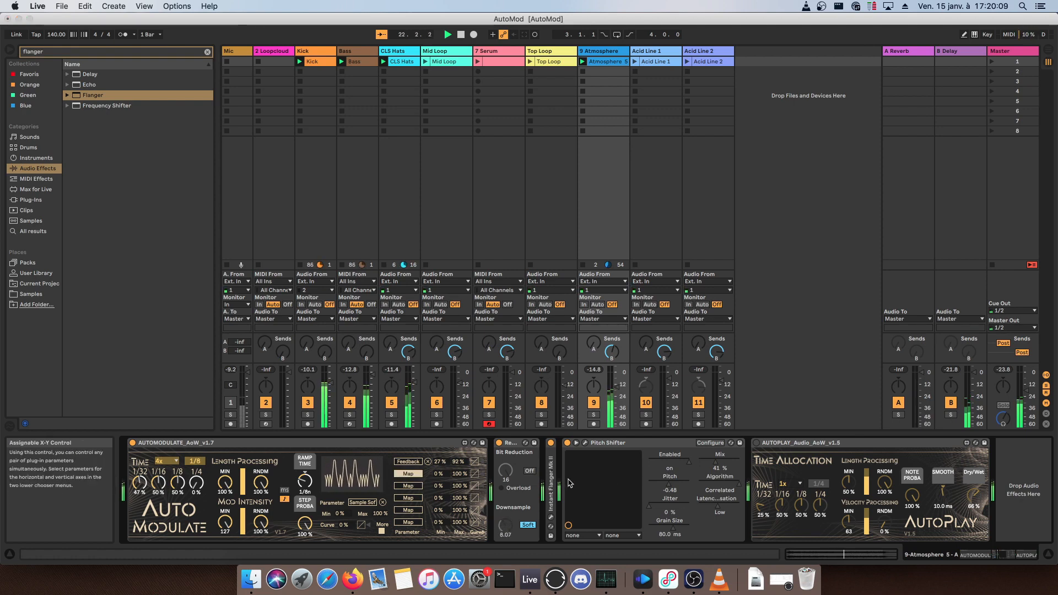
left_click(668, 485)
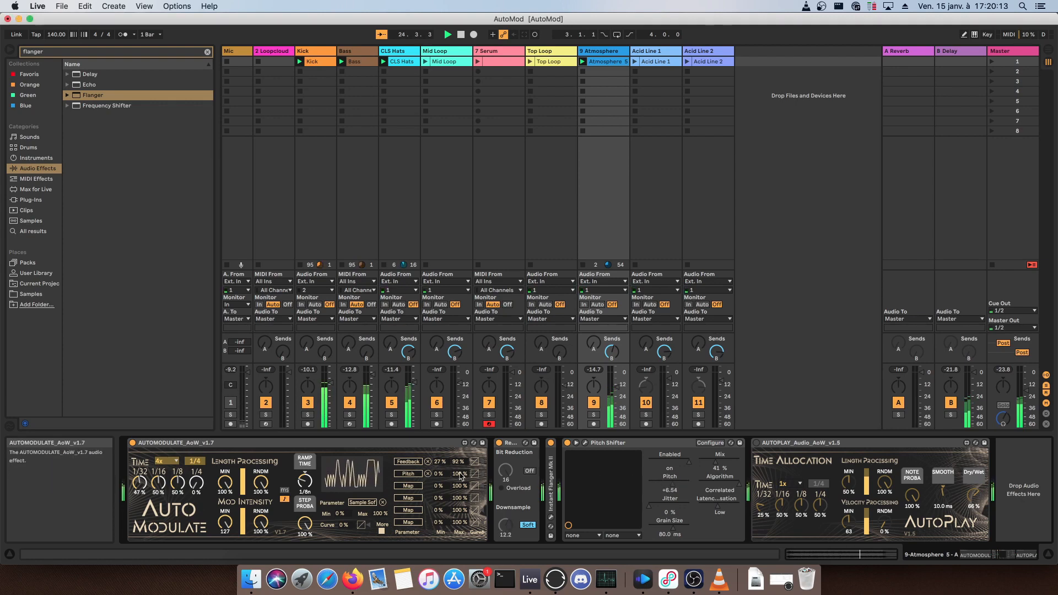
left_click_drag(457, 475, 457, 500)
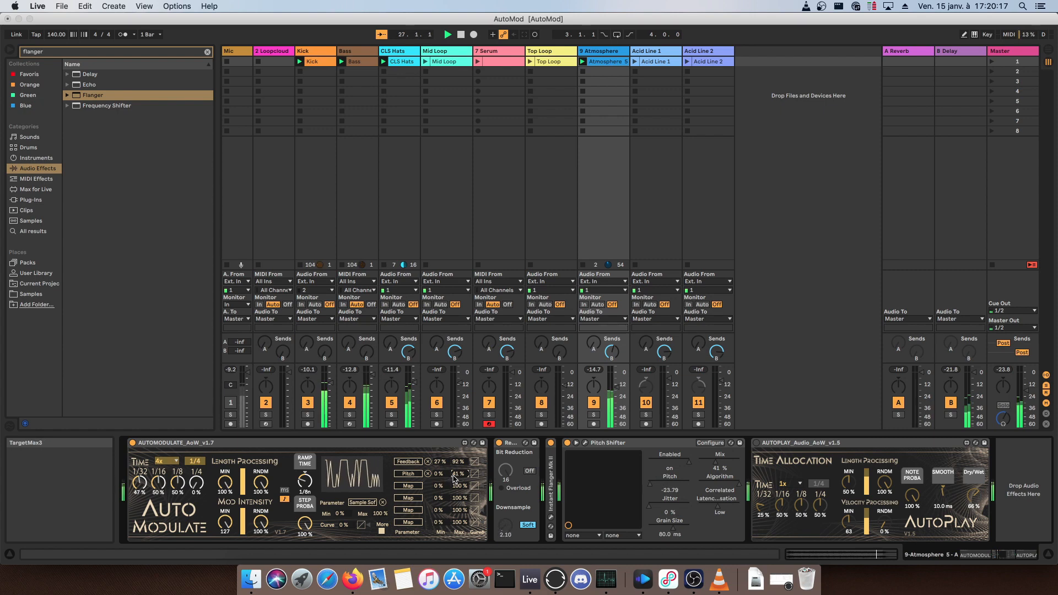
left_click_drag(459, 474, 434, 472)
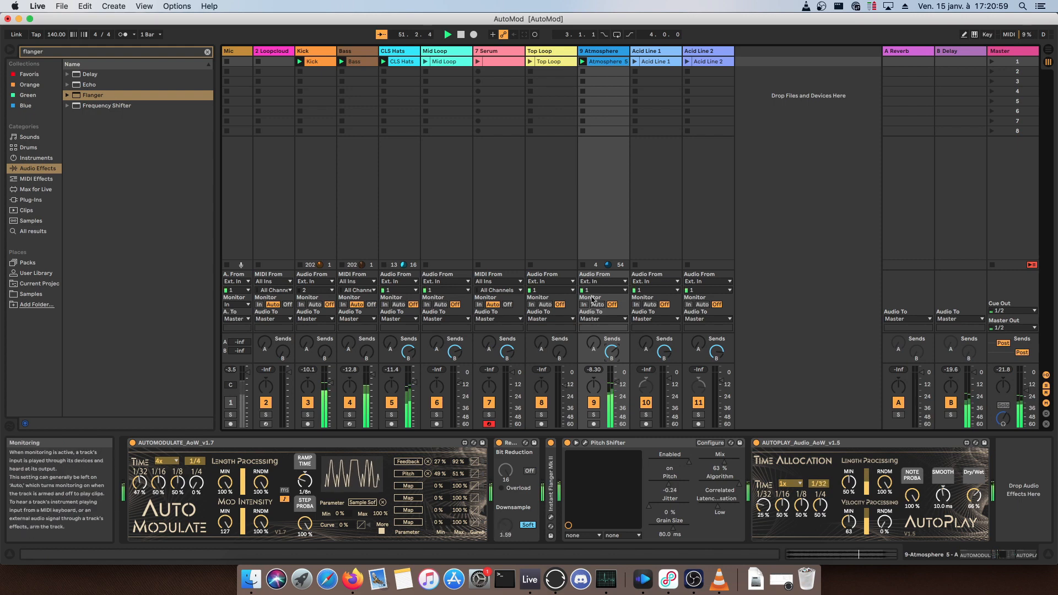
- Stop the 9 Atmosphere clip and compare the device chains of the Acid Line 1 and Acid Line 2 tracks
left_click(584, 266)
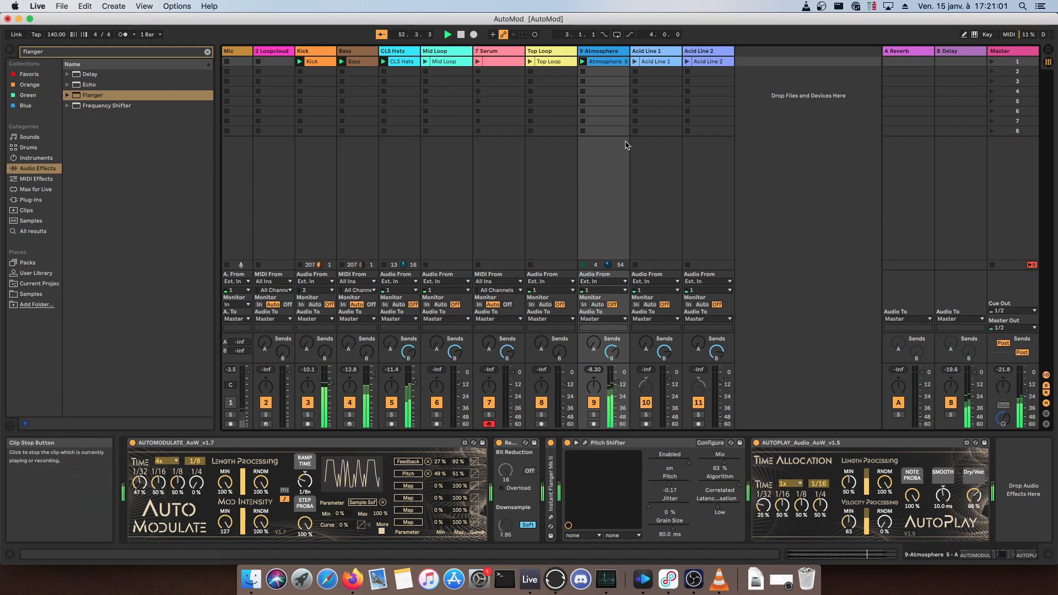
left_click(663, 52)
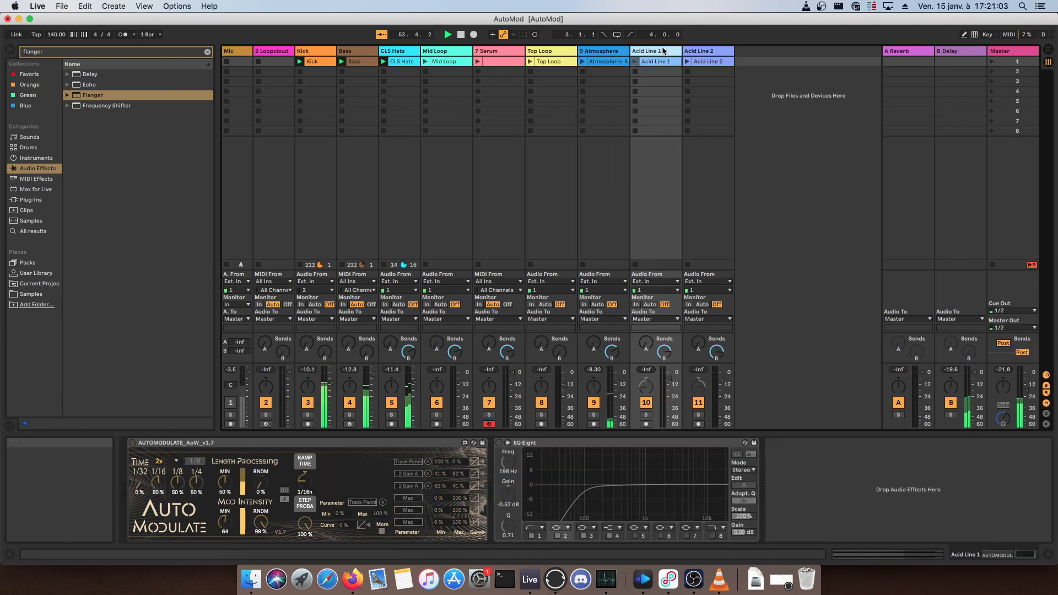
left_click(693, 51)
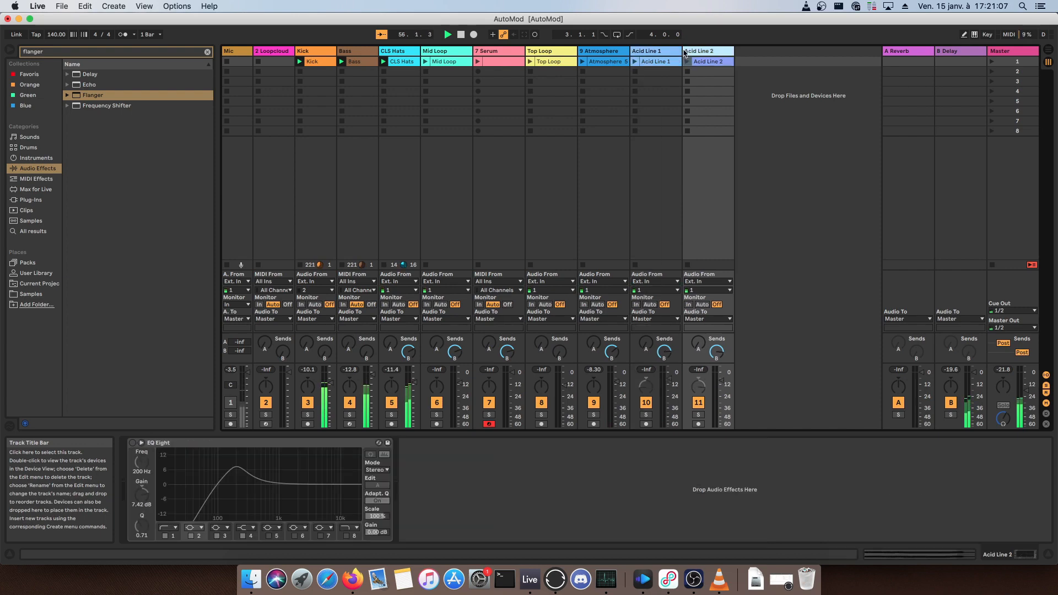
left_click(682, 51)
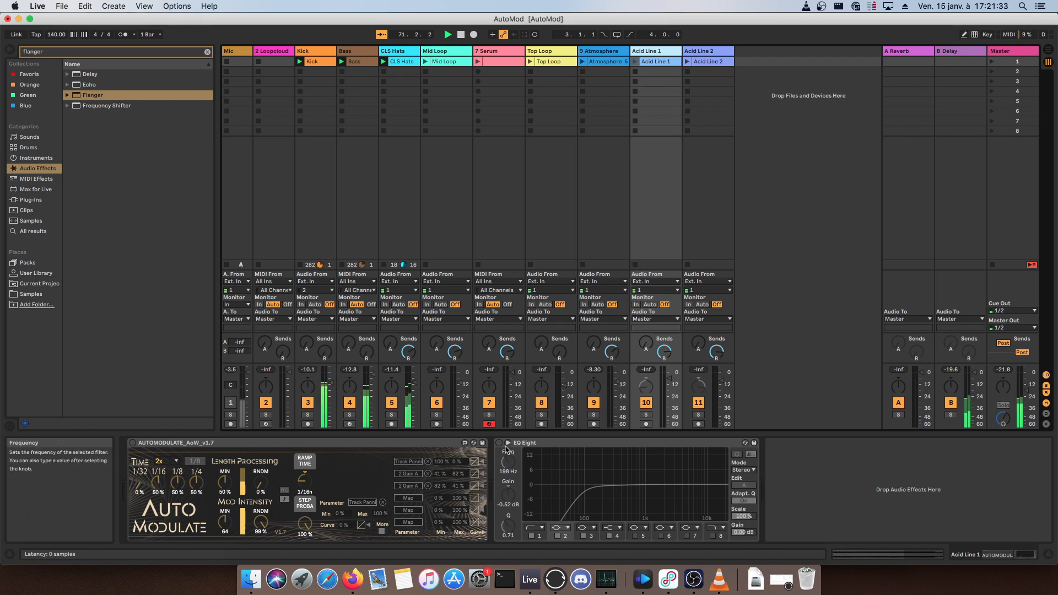
left_click(698, 51)
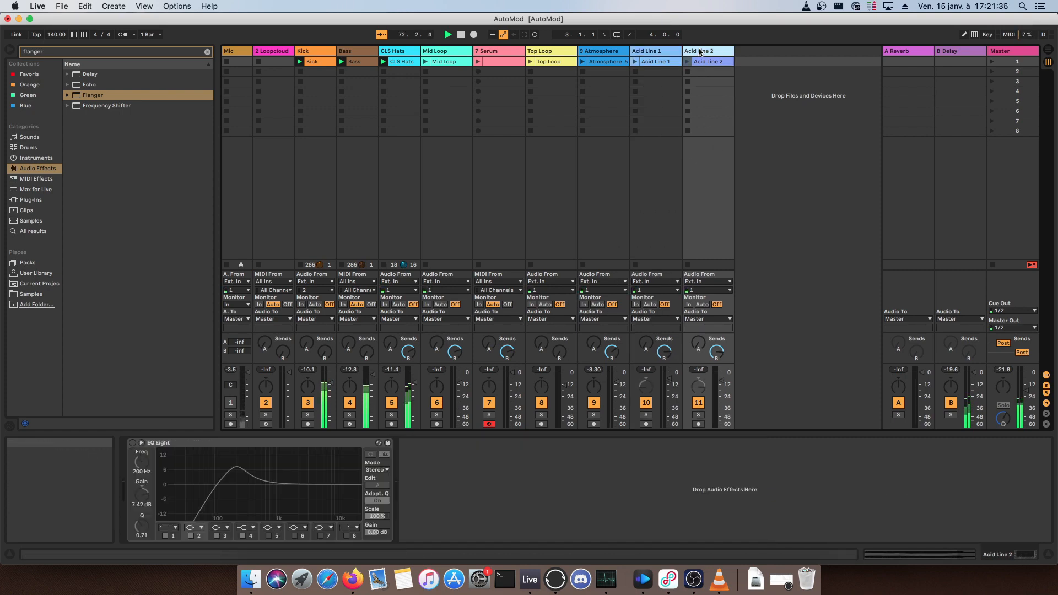
left_click(664, 52)
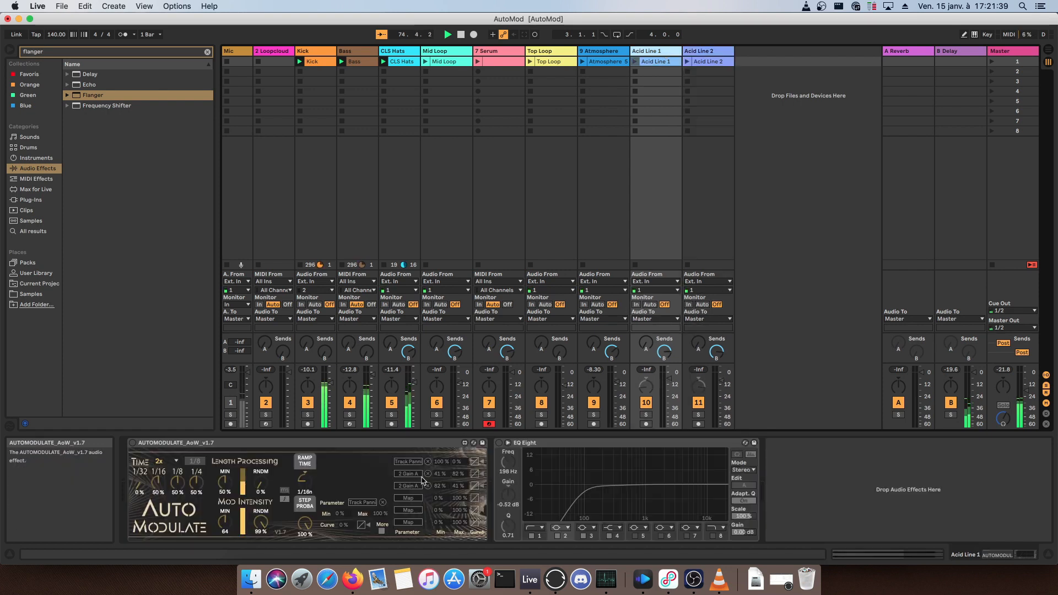
left_click(602, 488)
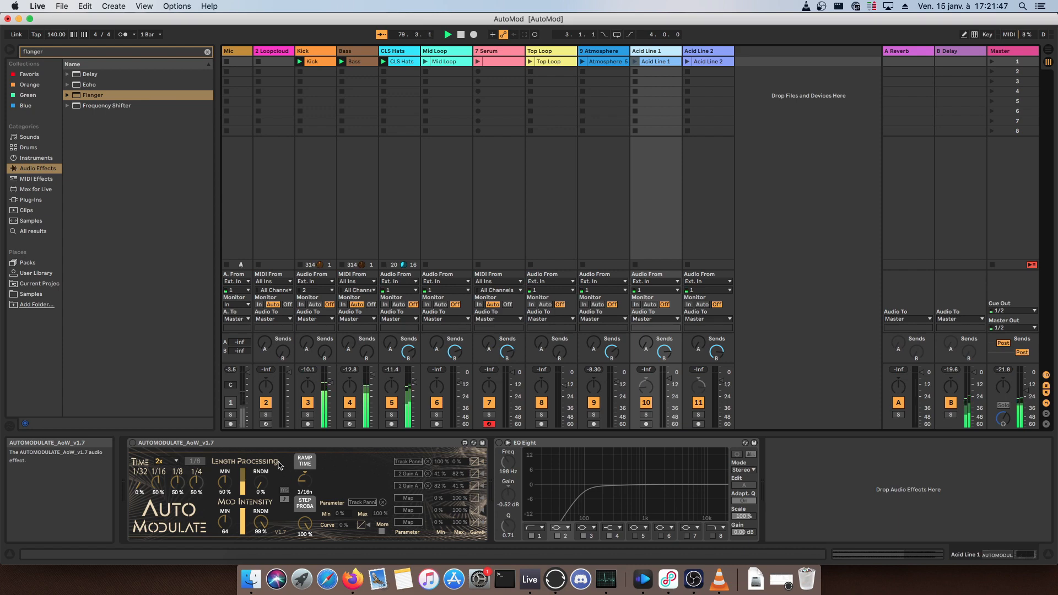
- Launch the Acid Line 1 and Acid Line 2 clips and activate AutoModulate and EQ Eight on Acid Line 1
left_click(686, 62)
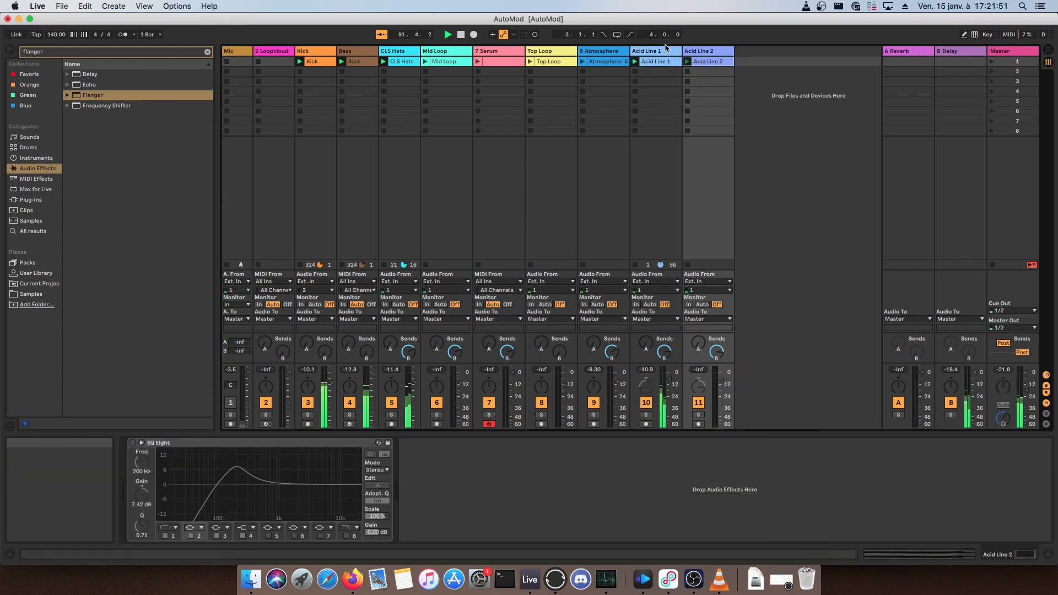
left_click(665, 51)
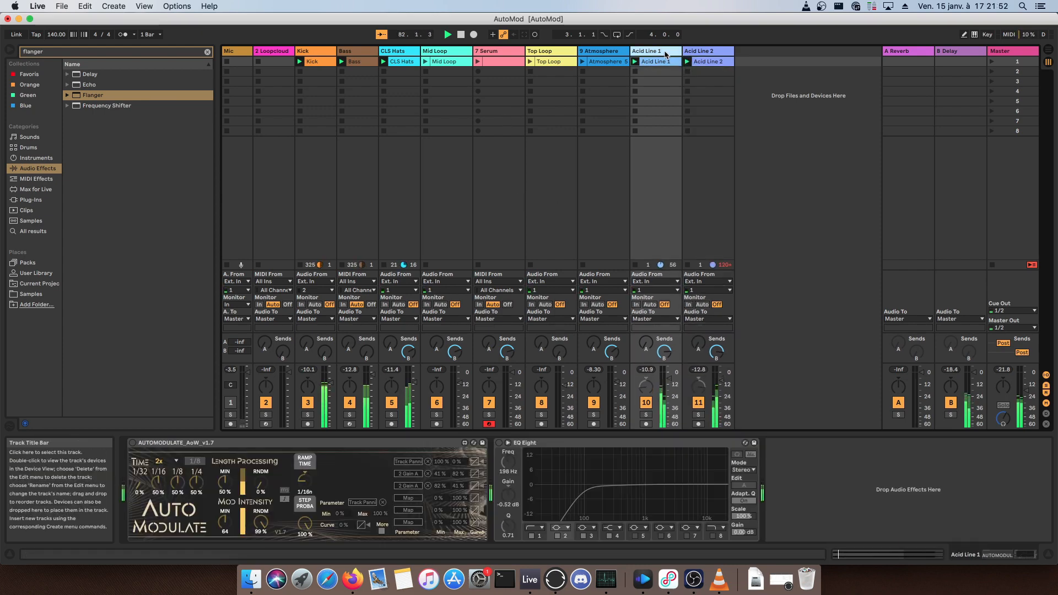
left_click(132, 443)
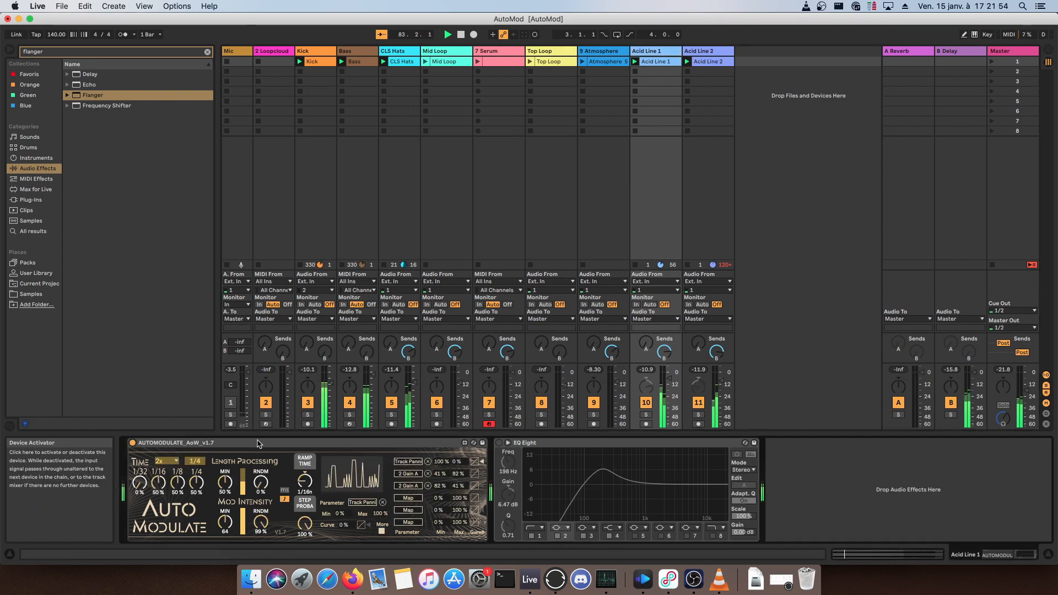
left_click(499, 443)
- Activate EQ Eight on the Acid Line 2 track and return to Acid Line 1's device chain
left_click(711, 52)
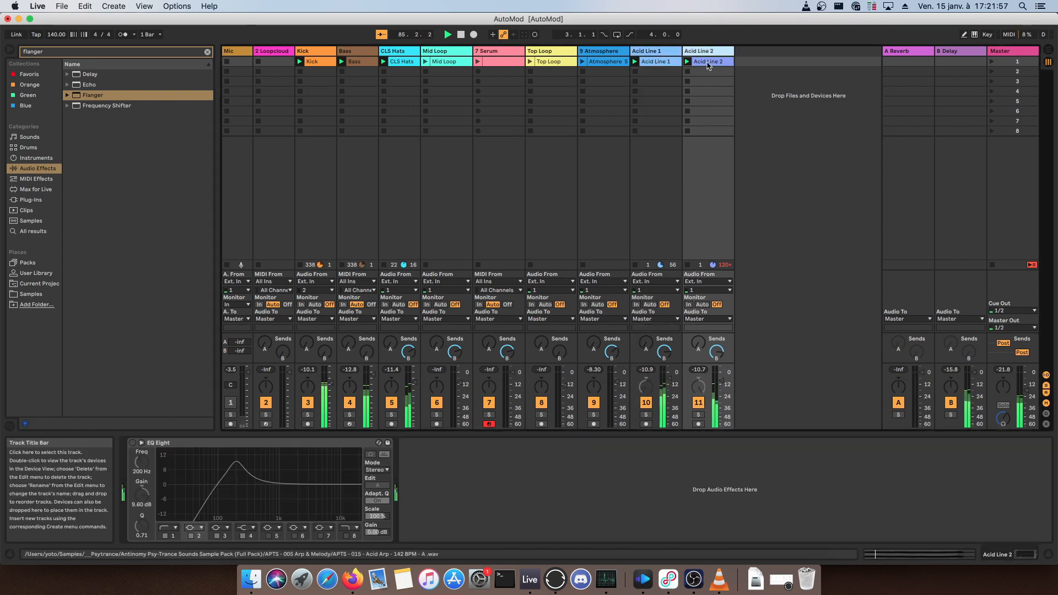
left_click(133, 442)
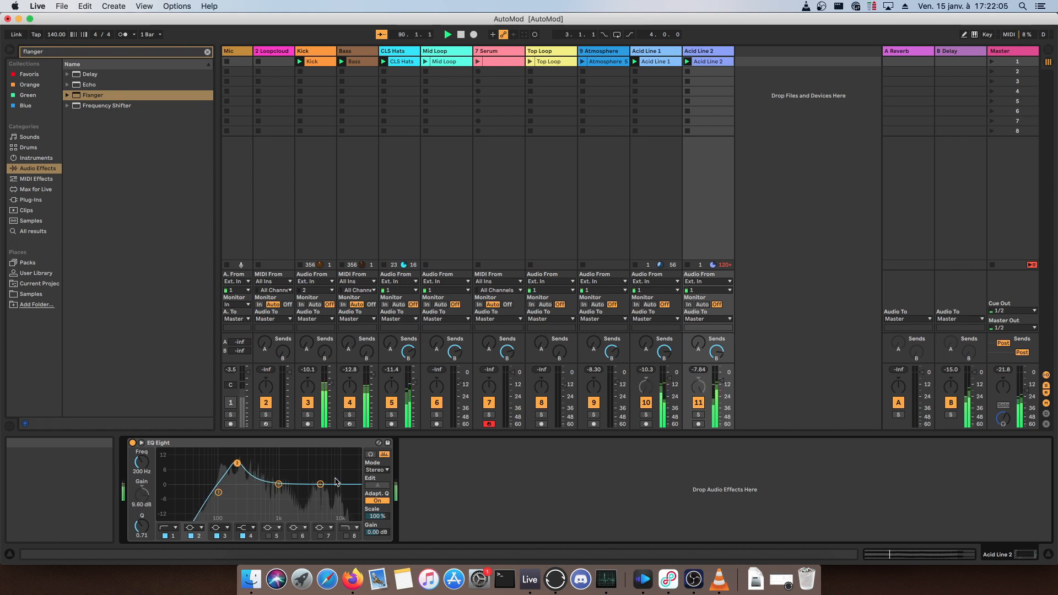
left_click(664, 53)
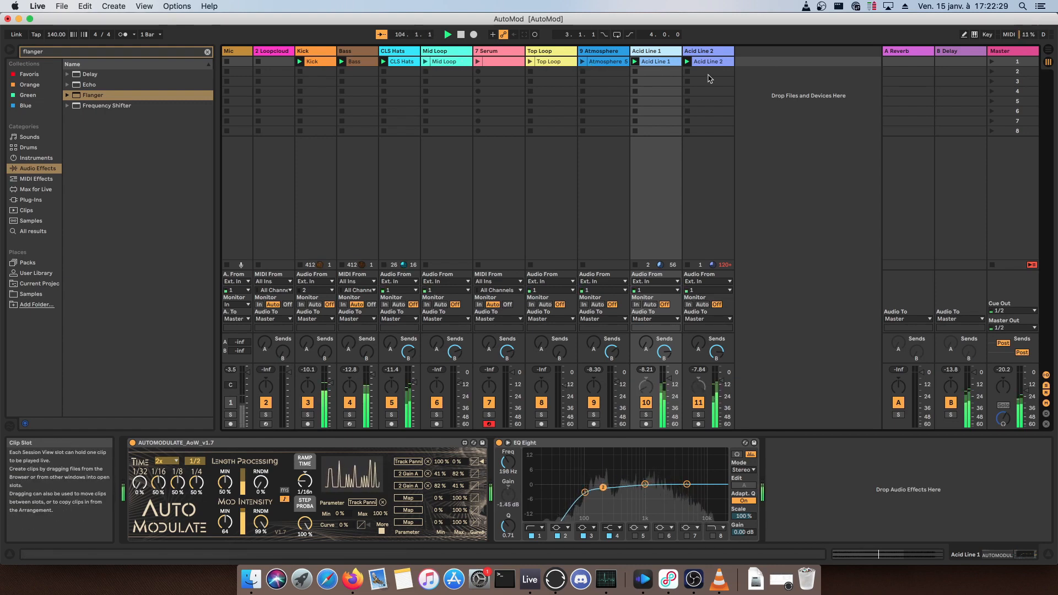
- Launch the Mid Loop, 7 Serum and Top Loop clips, and fine-tune the Top Loop and Kick track volumes
left_click(425, 61)
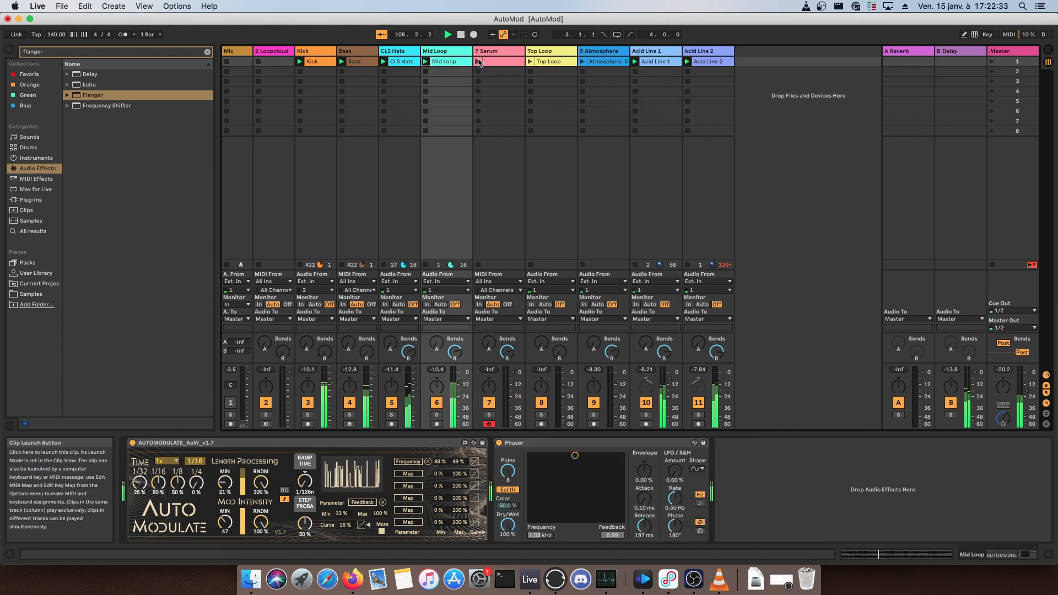
left_click(478, 61)
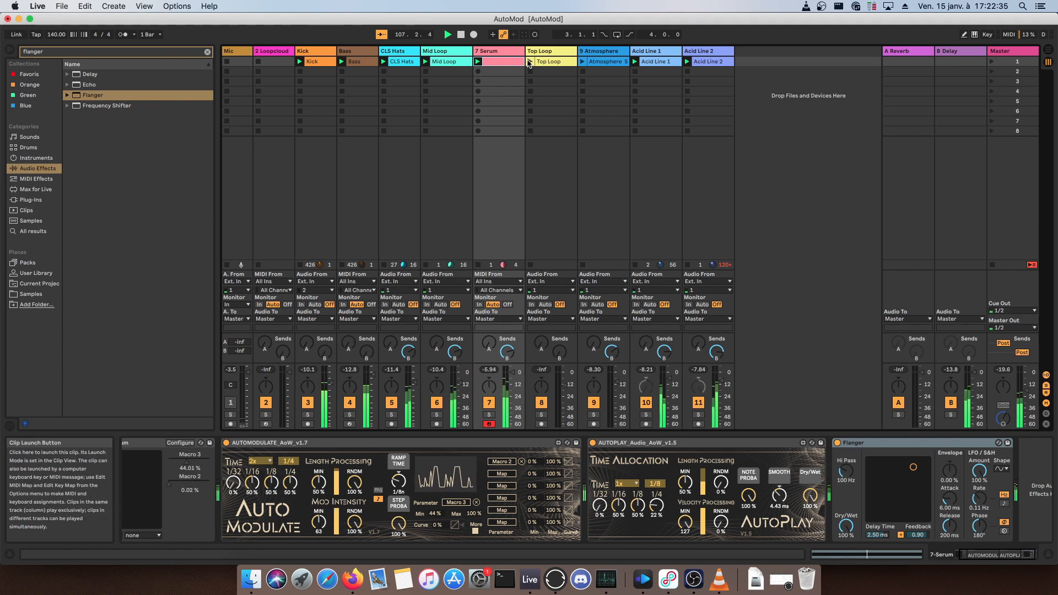
left_click(529, 61)
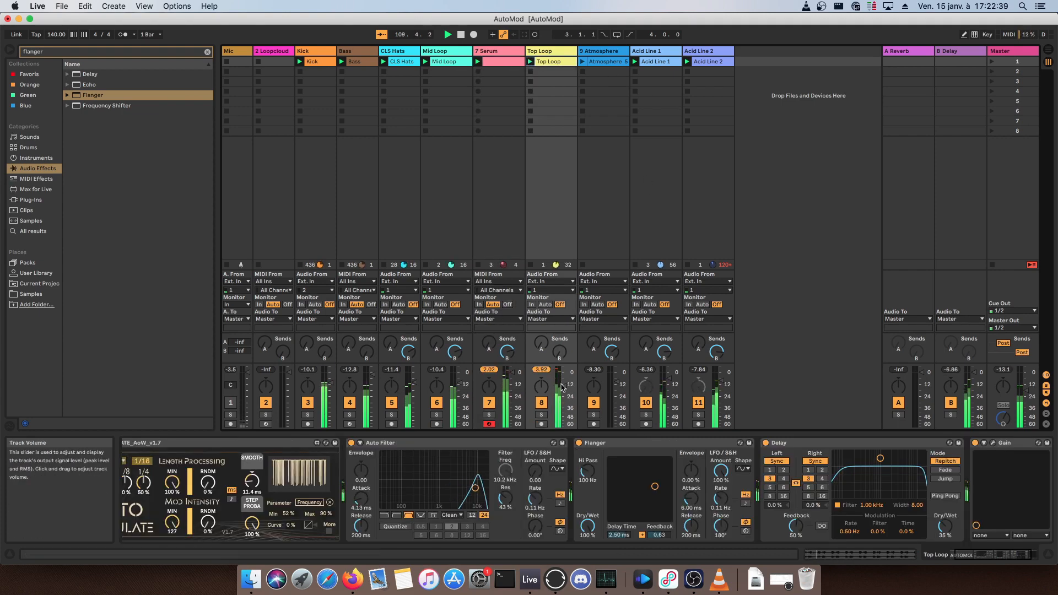
left_click_drag(562, 386, 563, 390)
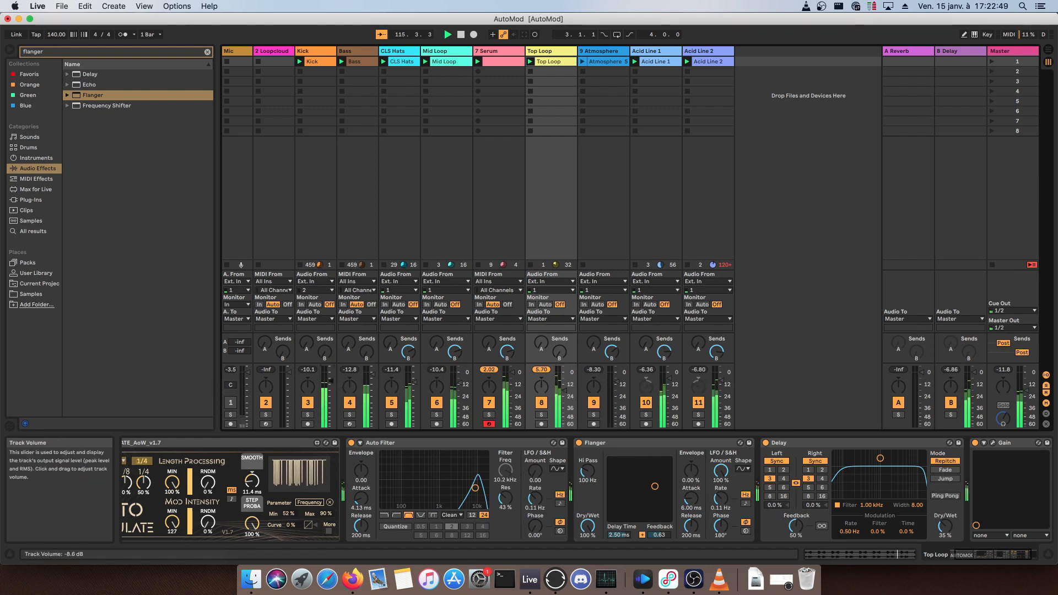
left_click_drag(330, 381, 330, 379)
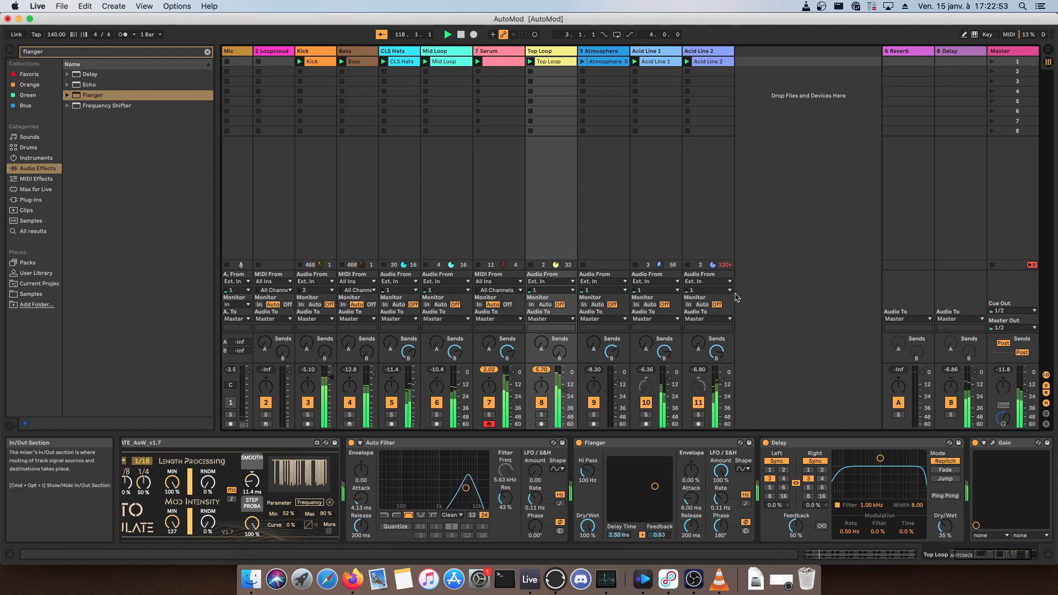
- Stop playback and show the start of the Top Loop track's device chain
key("space")
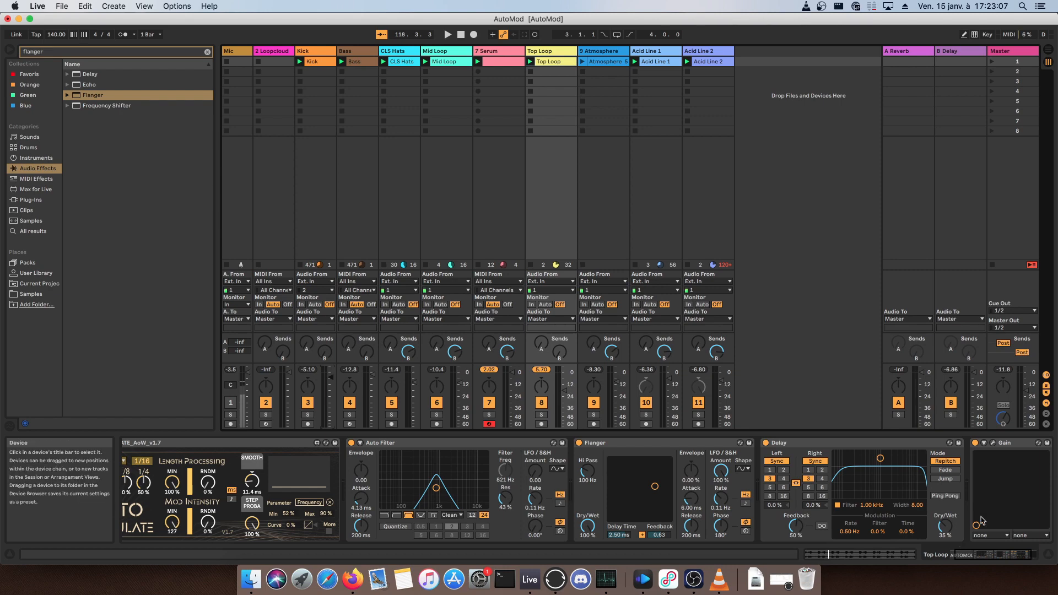
left_click_drag(984, 559, 973, 560)
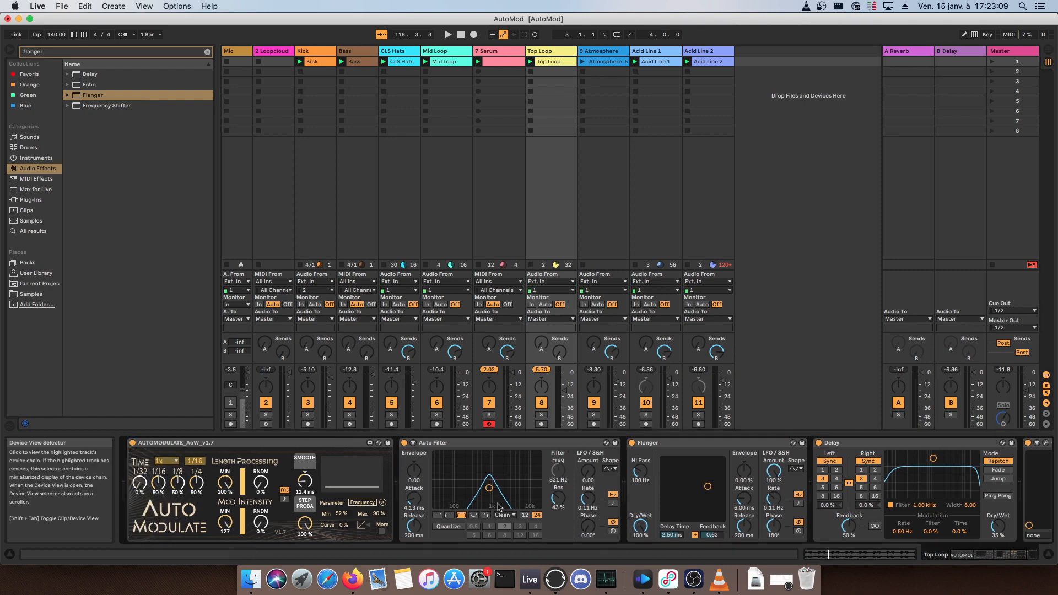